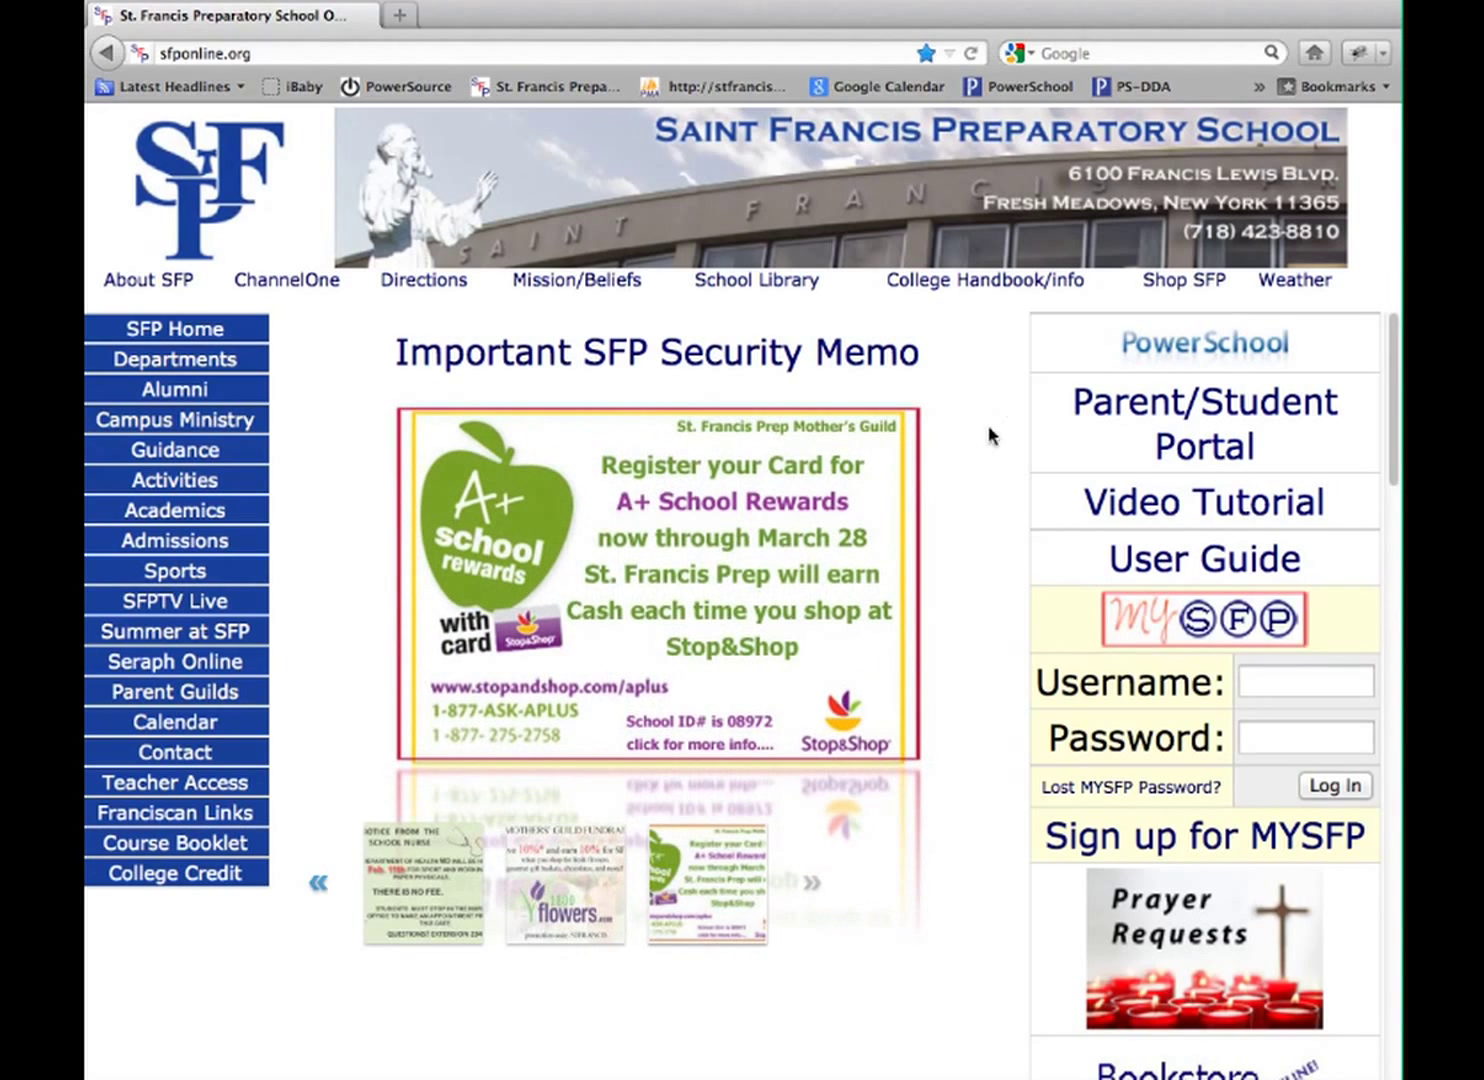
Open the PowerSchool Parent/Student Portal from the St. Francis Prep homepage
left_click(1195, 443)
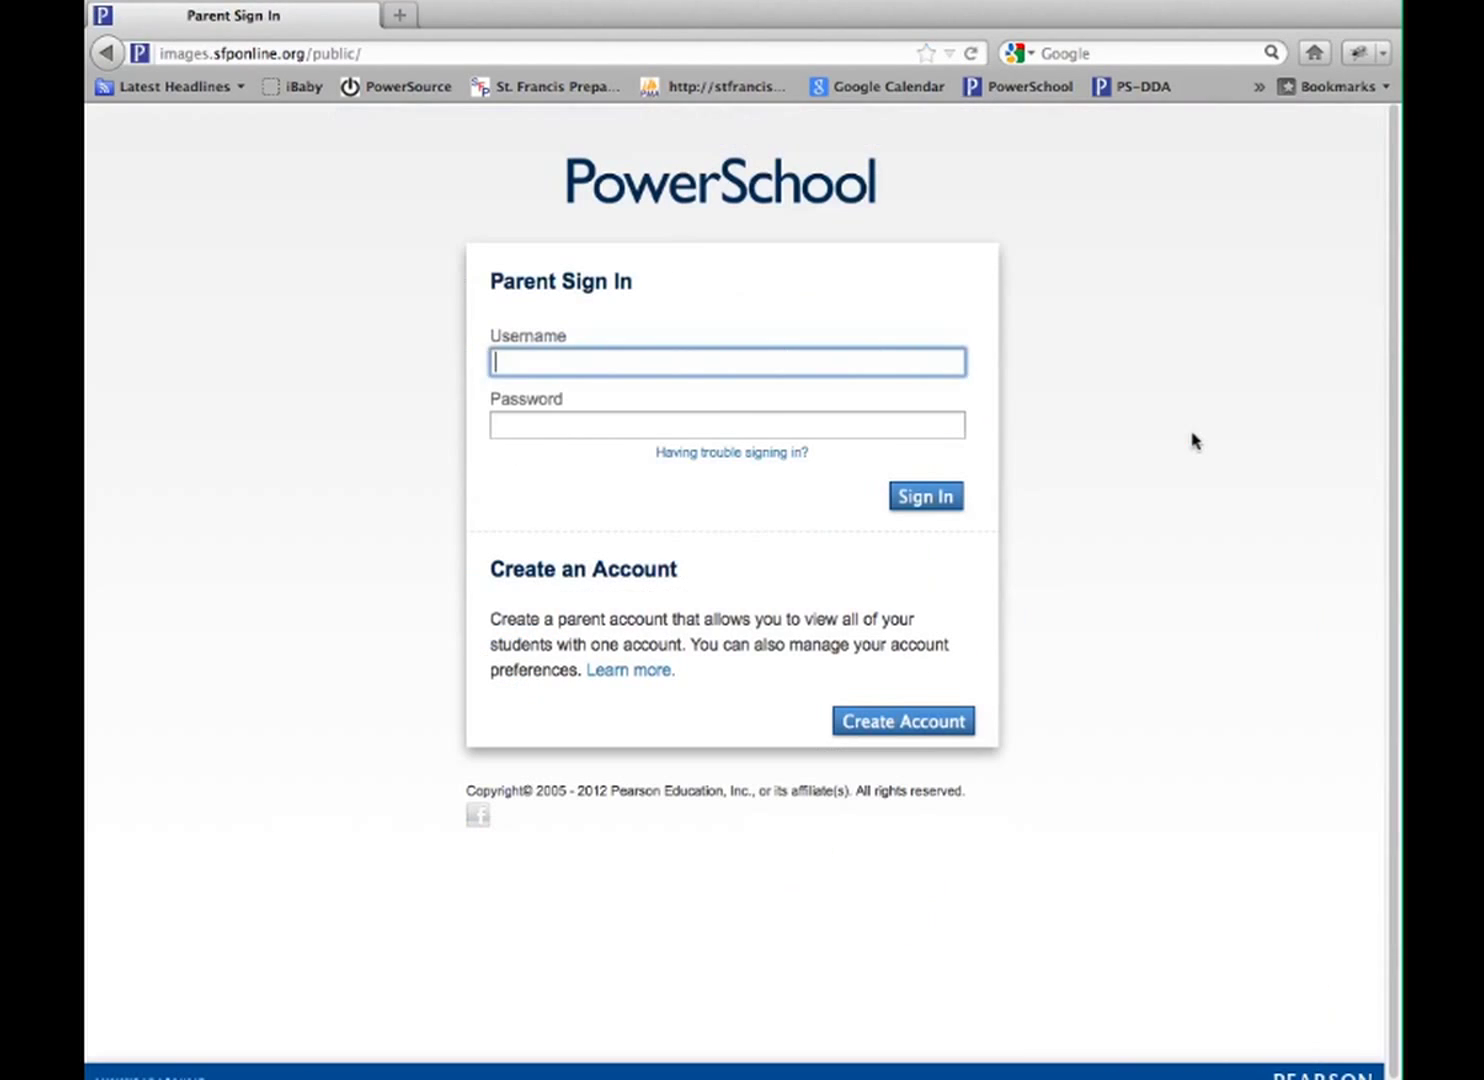
Sign in with the parent account username and password, declining to save the password
left_click(516, 365)
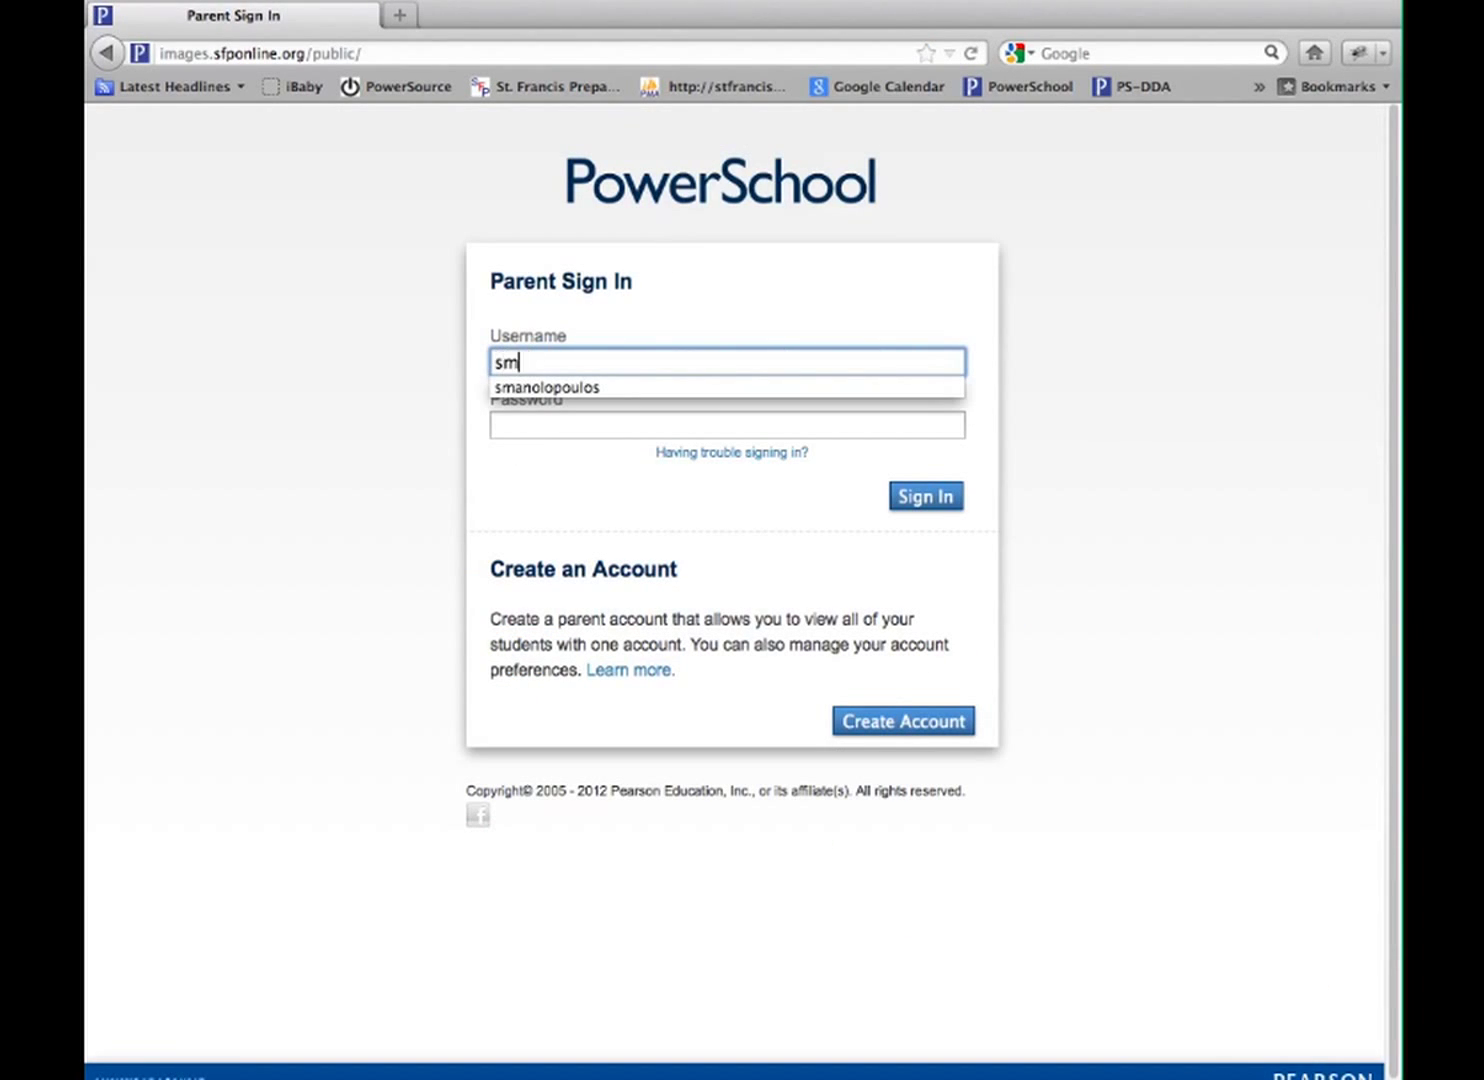
key("Tab")
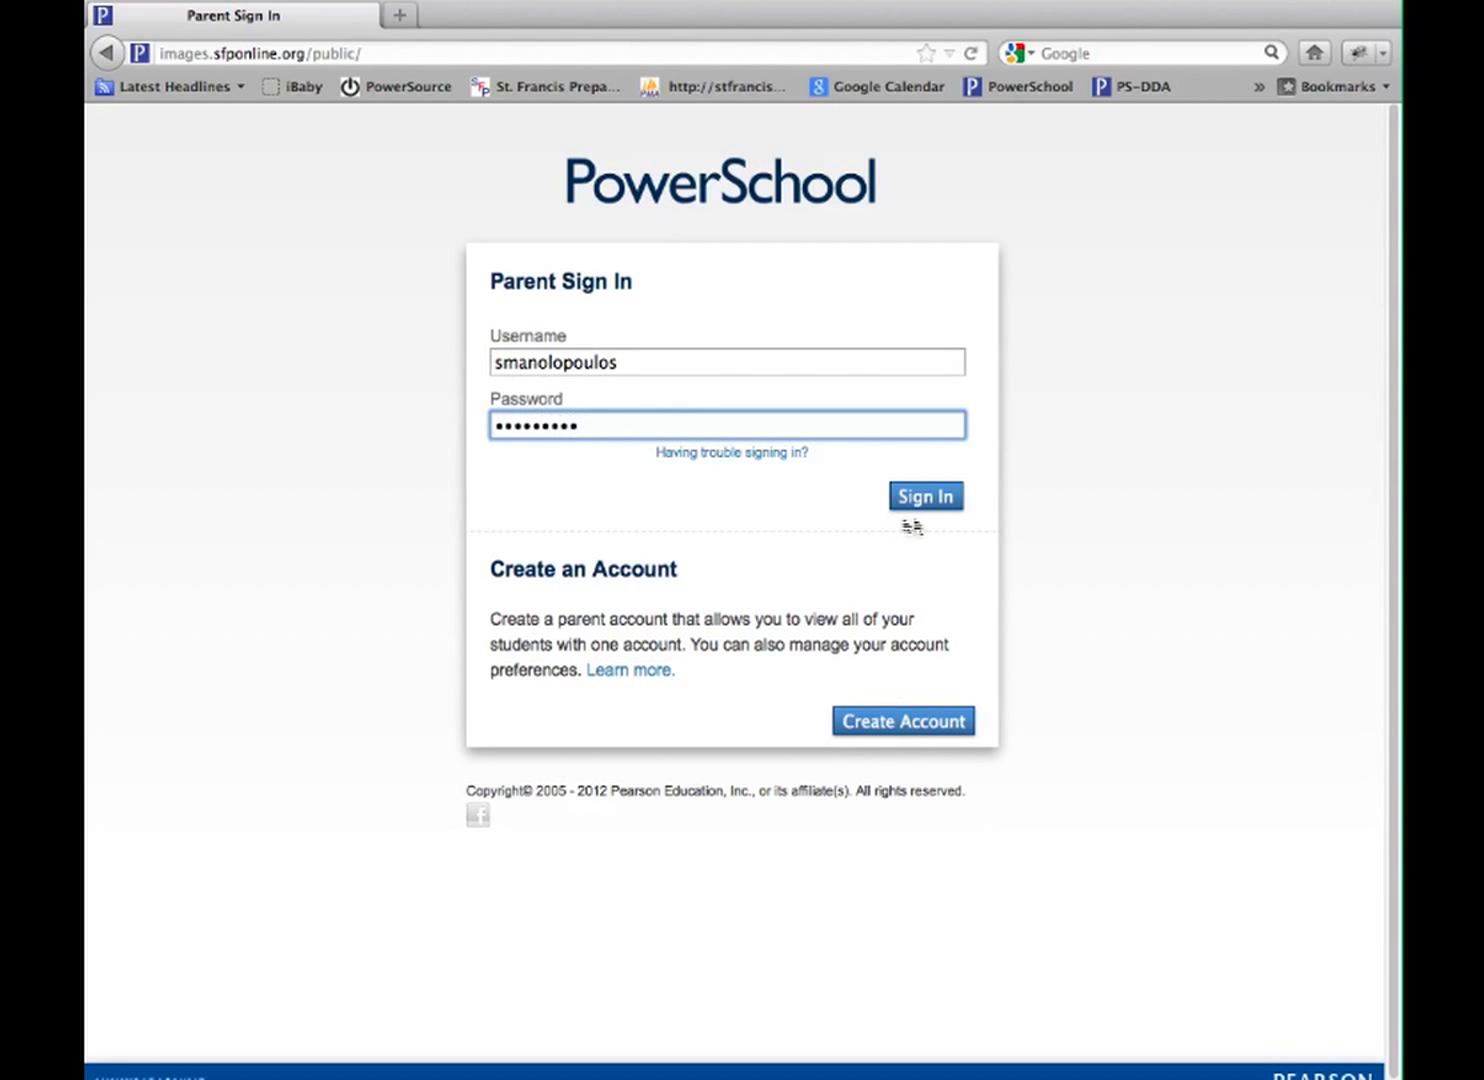
left_click(937, 500)
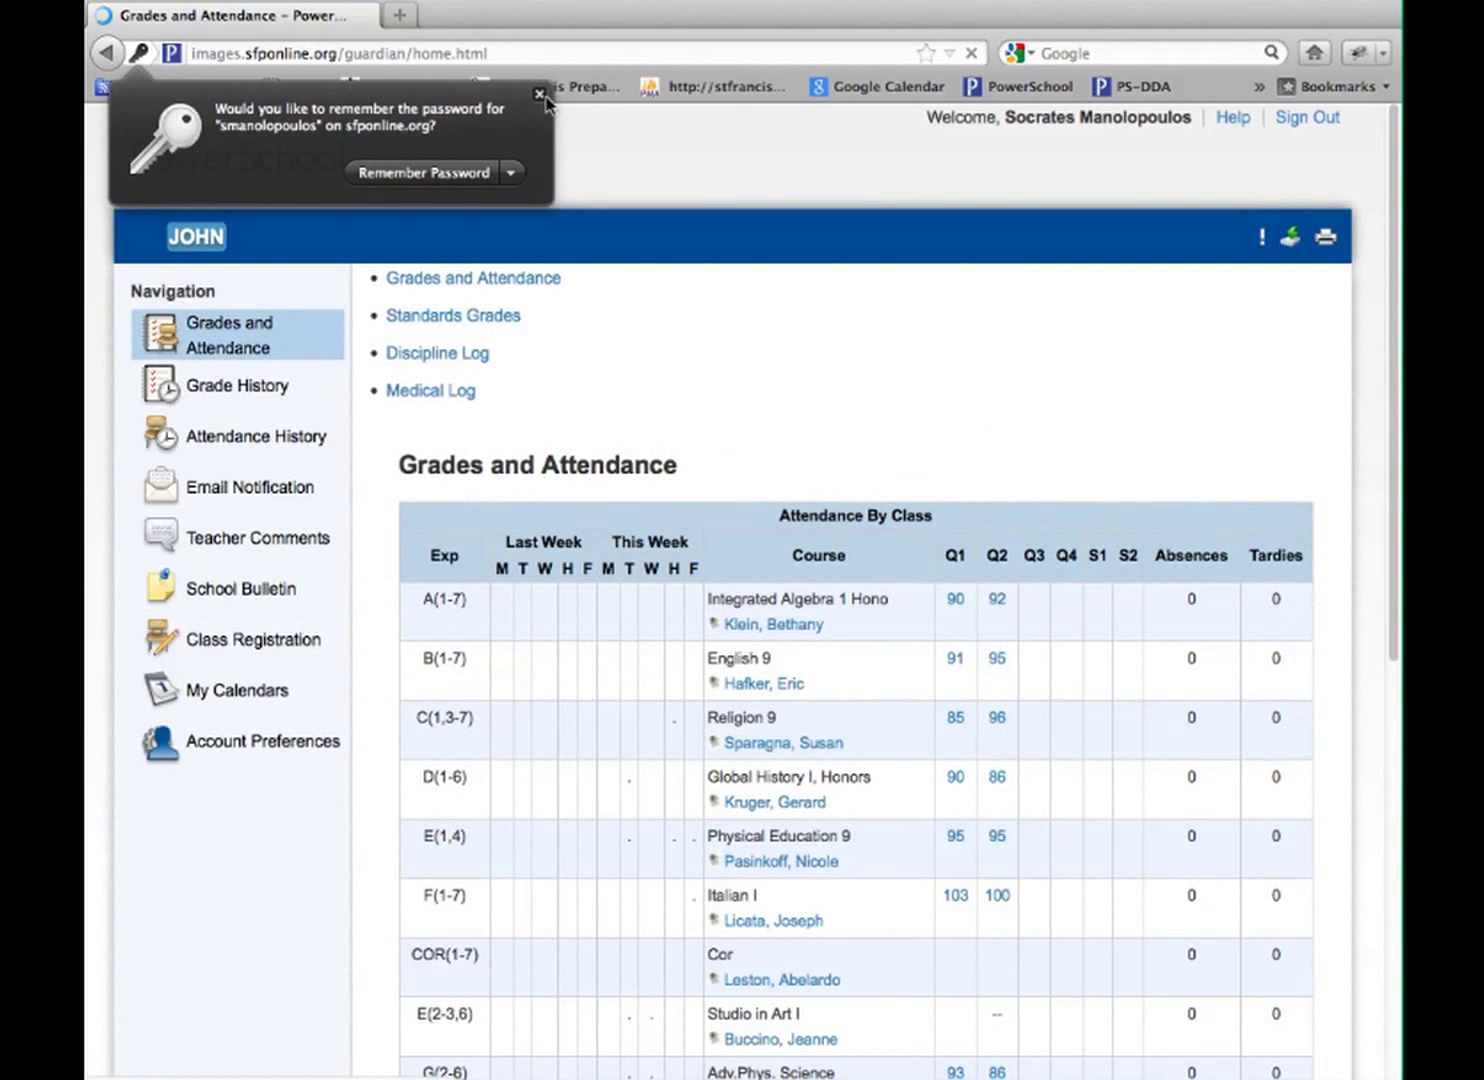
left_click(539, 94)
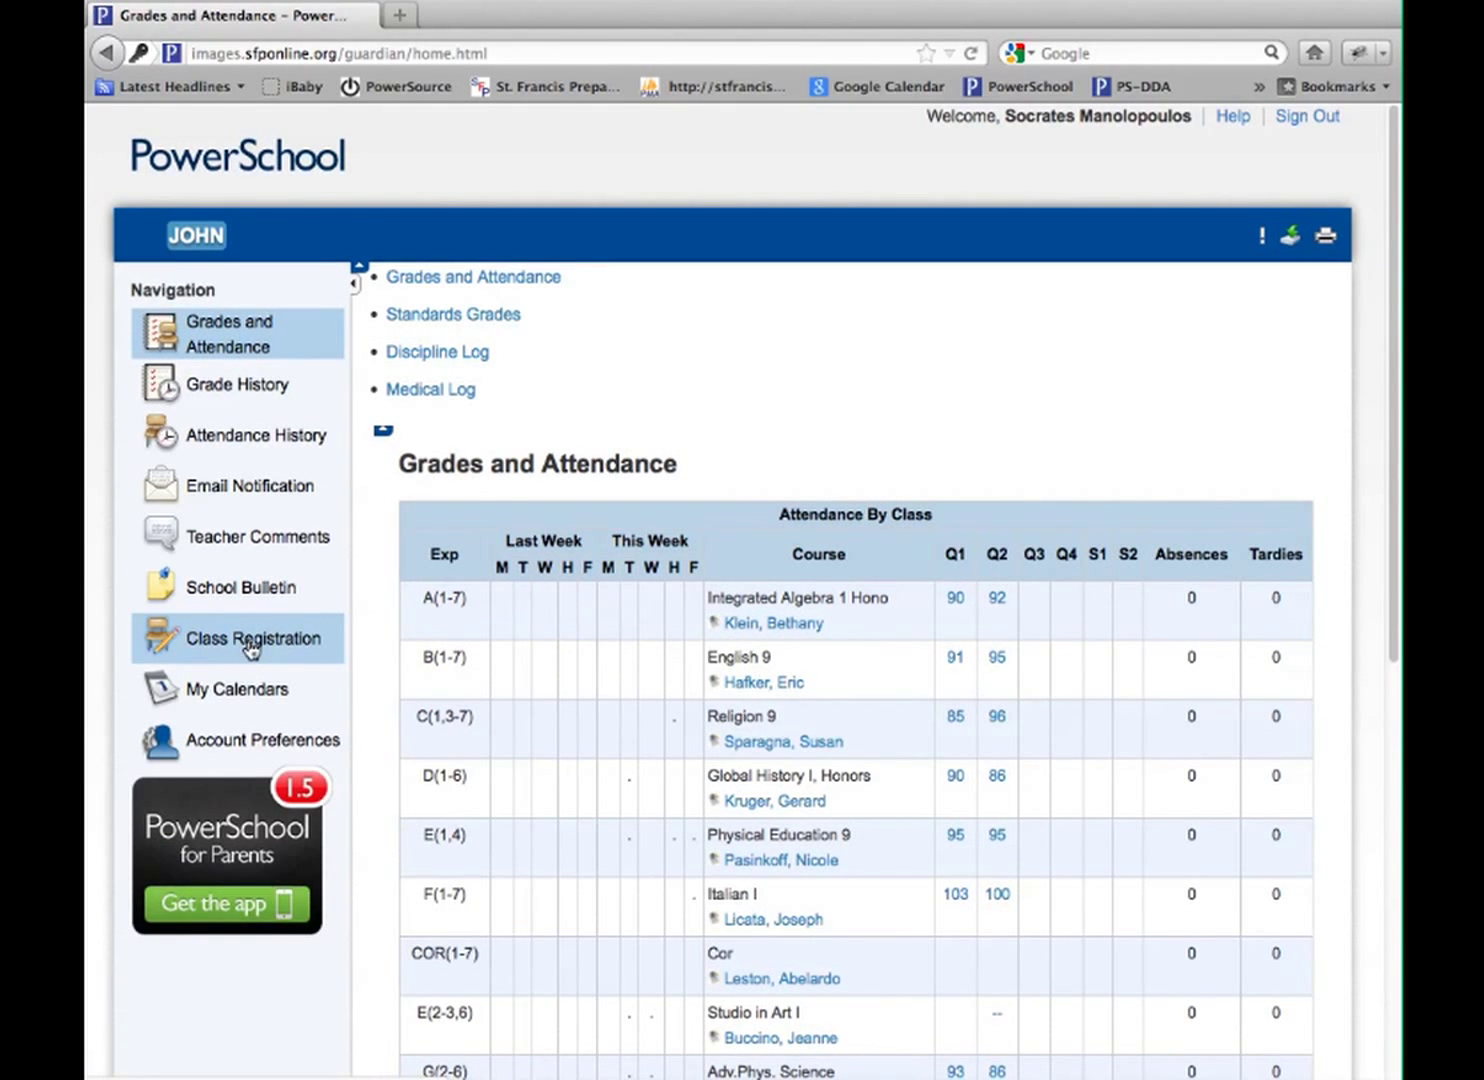
Open Class Registration and request English 10, Honors (6200, 1 credit) for English
left_click(251, 647)
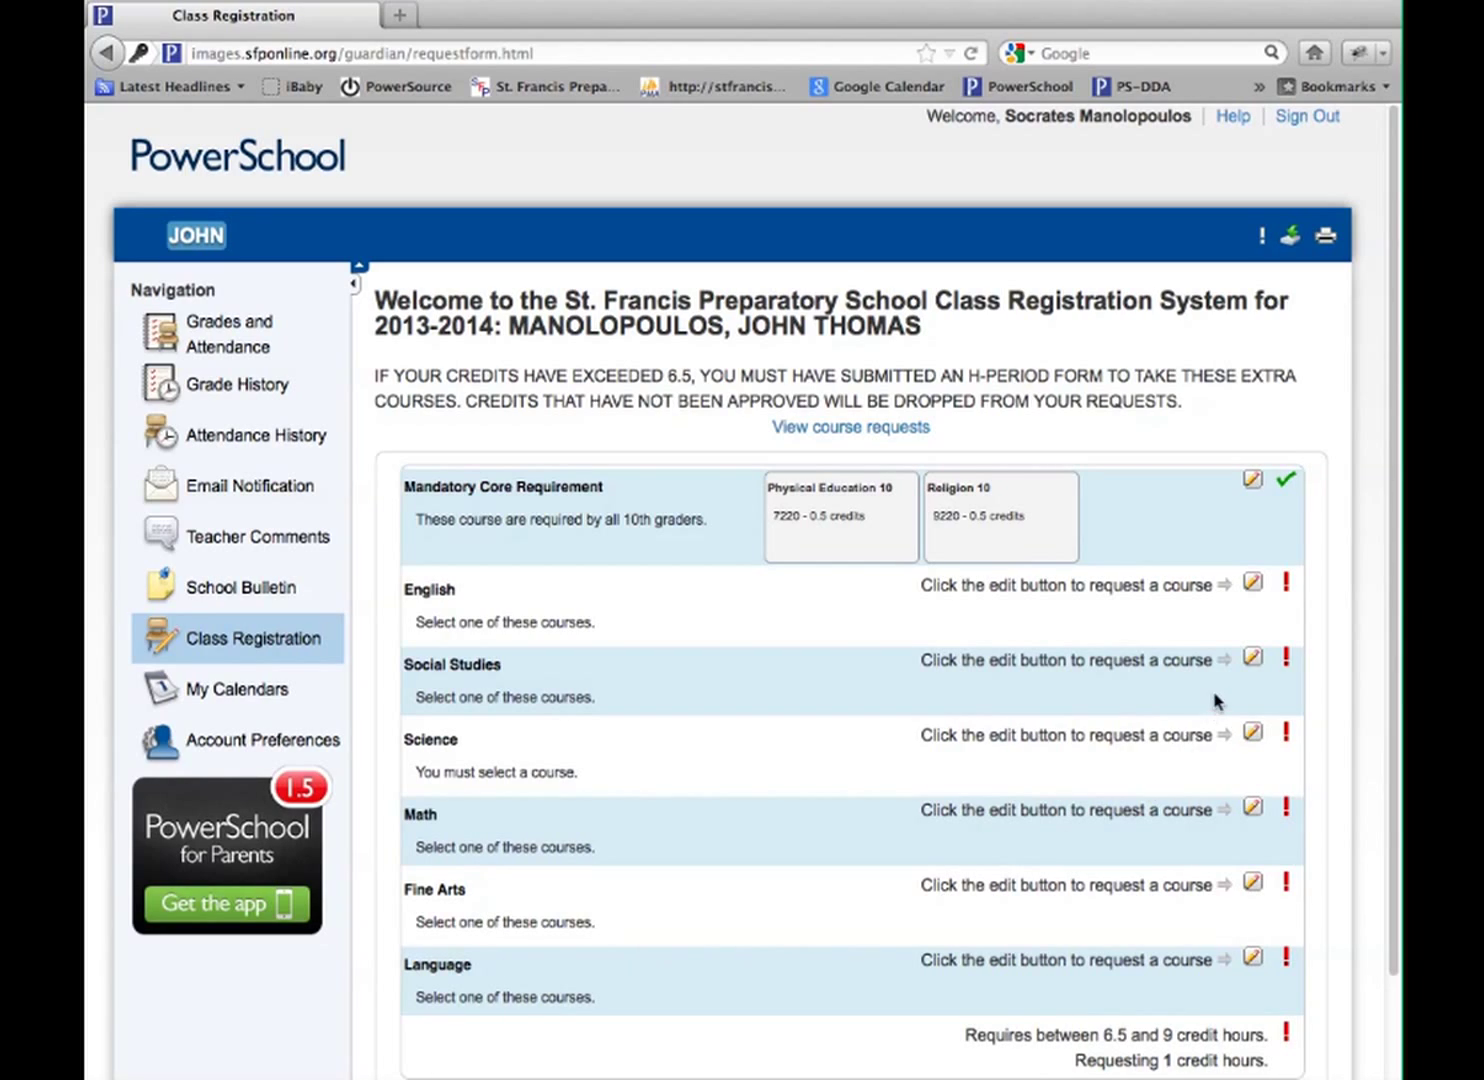
left_click(1253, 587)
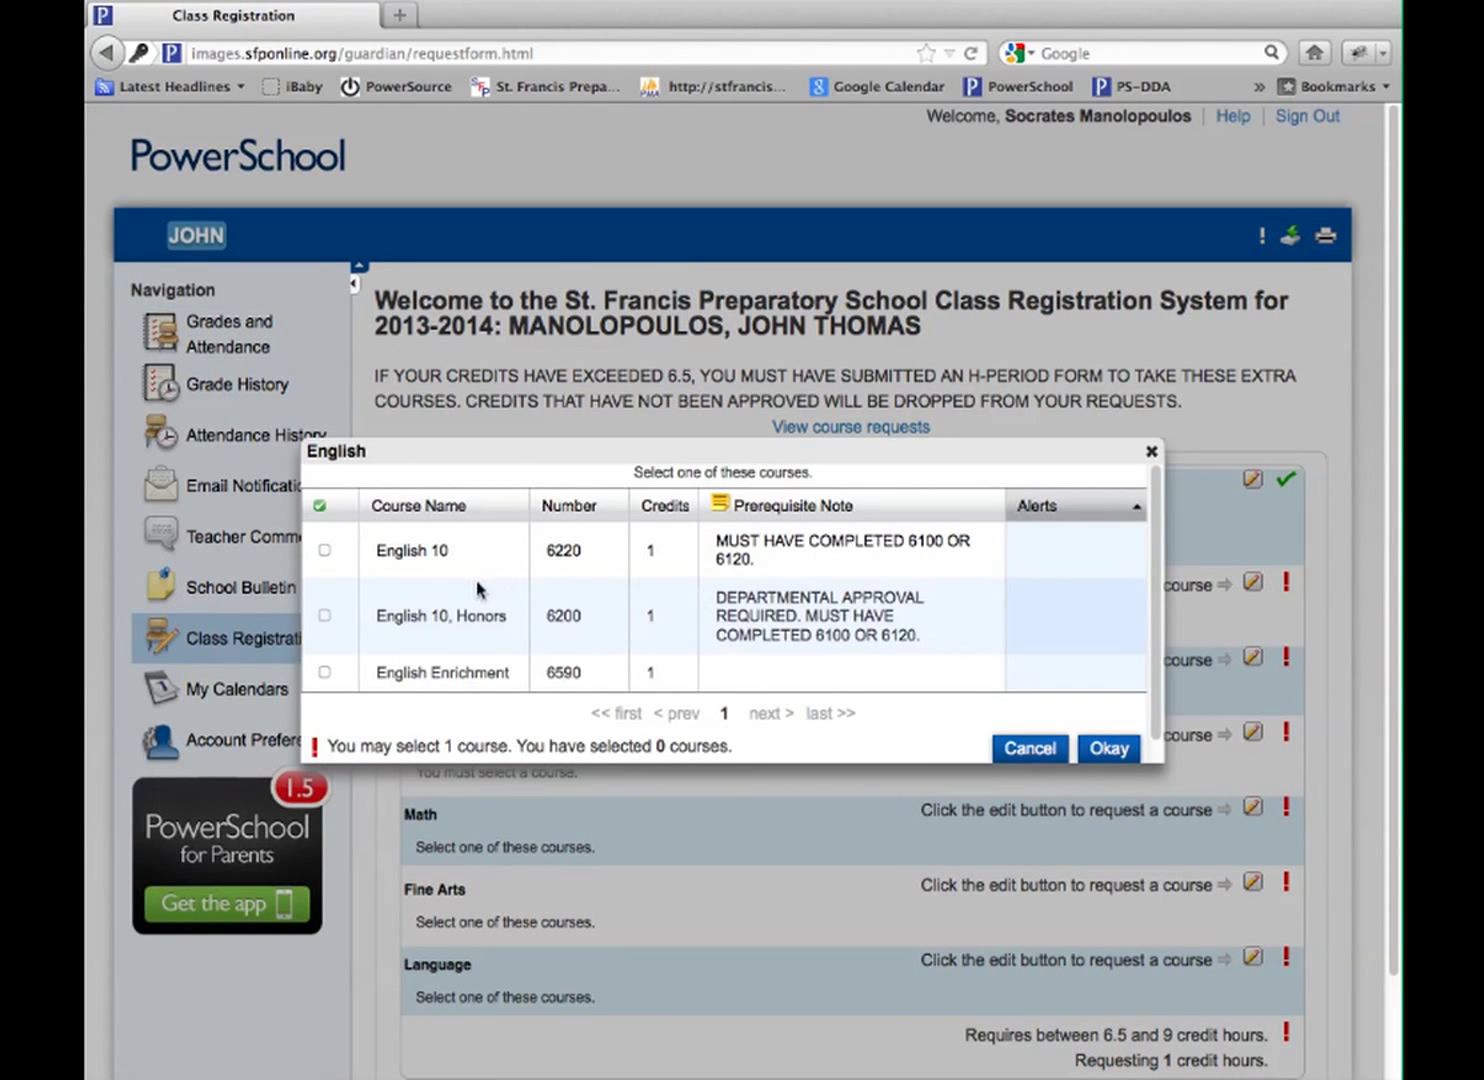
scroll(795, 572, "down", 1)
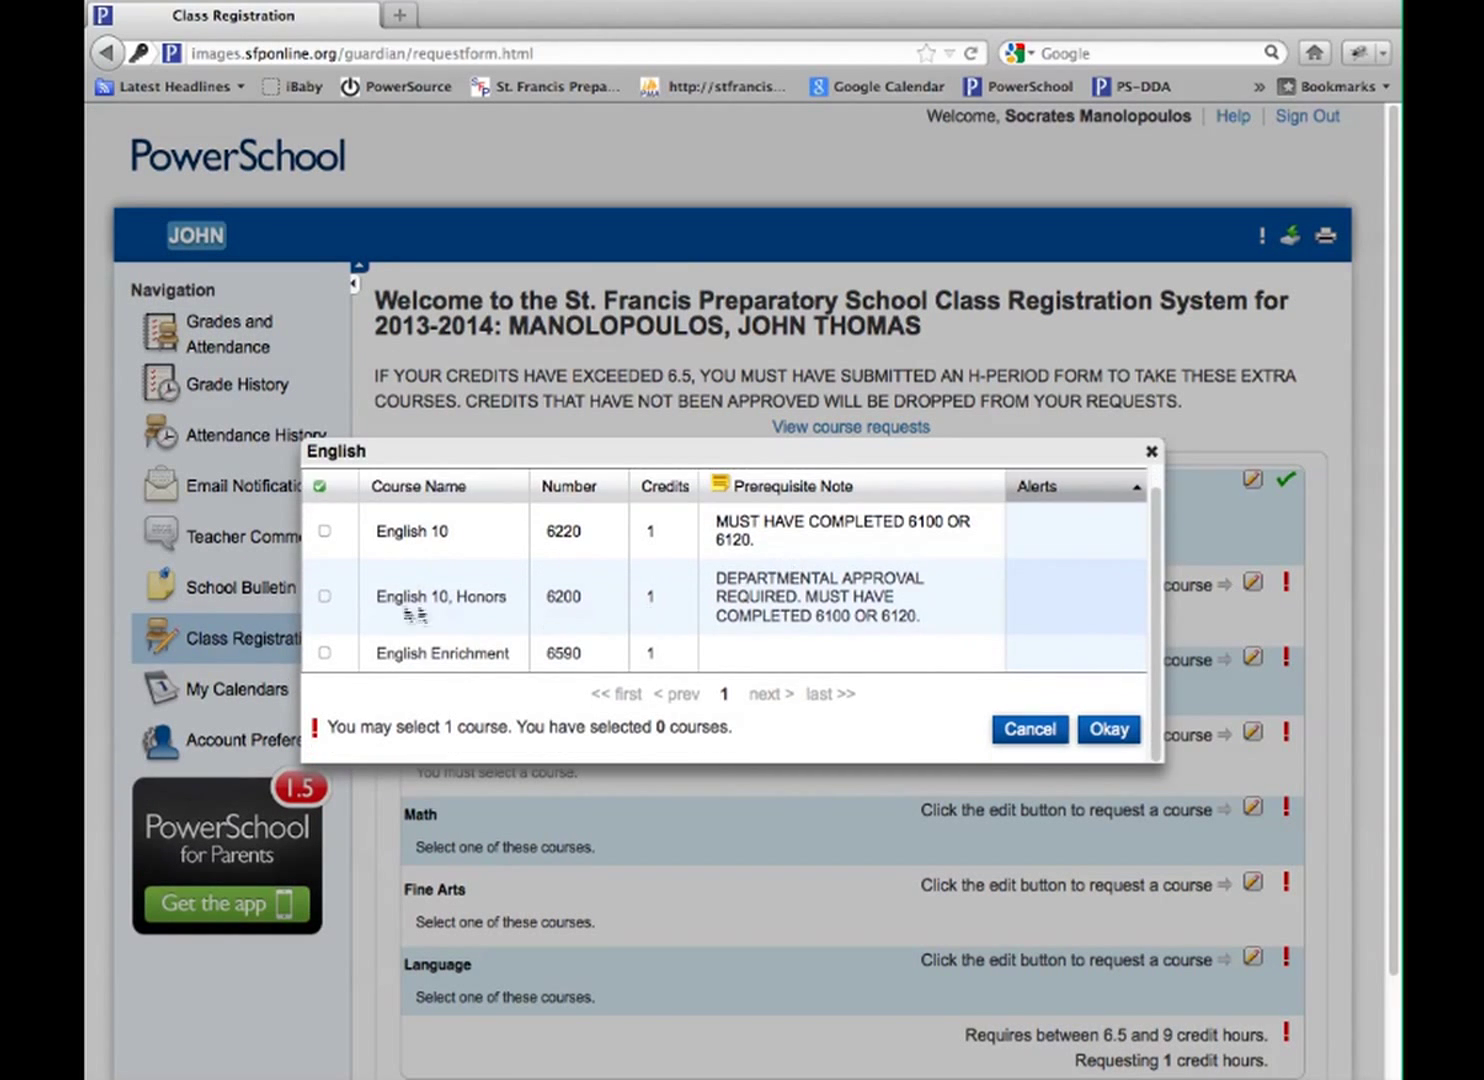
left_click(324, 597)
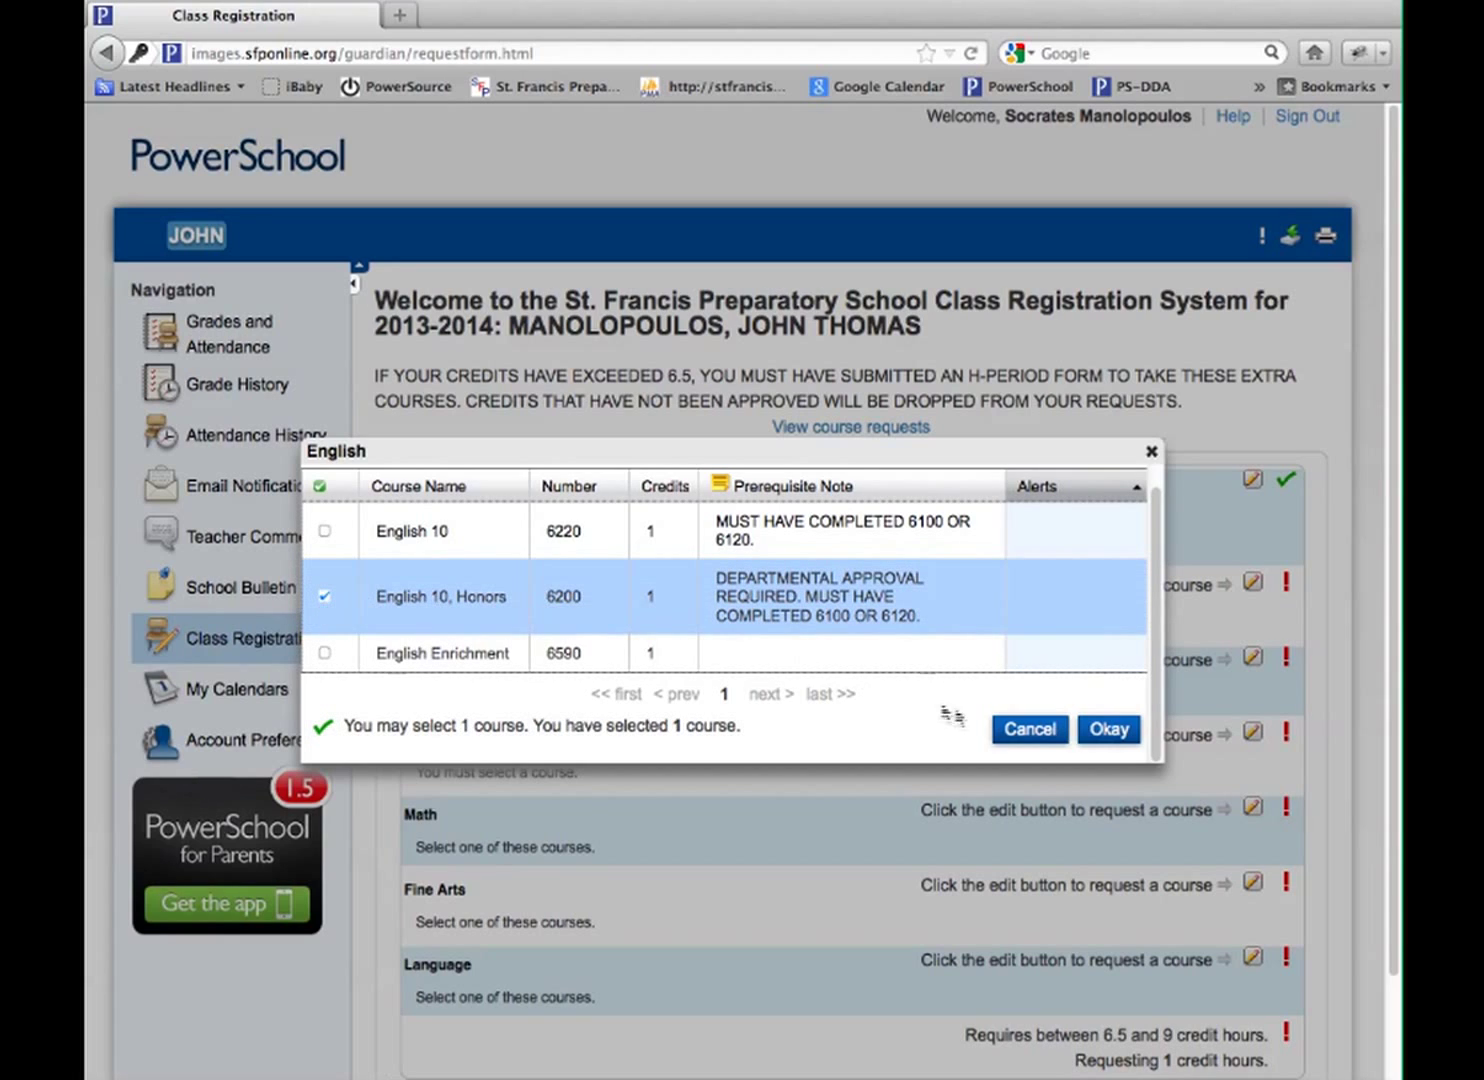
left_click(1128, 735)
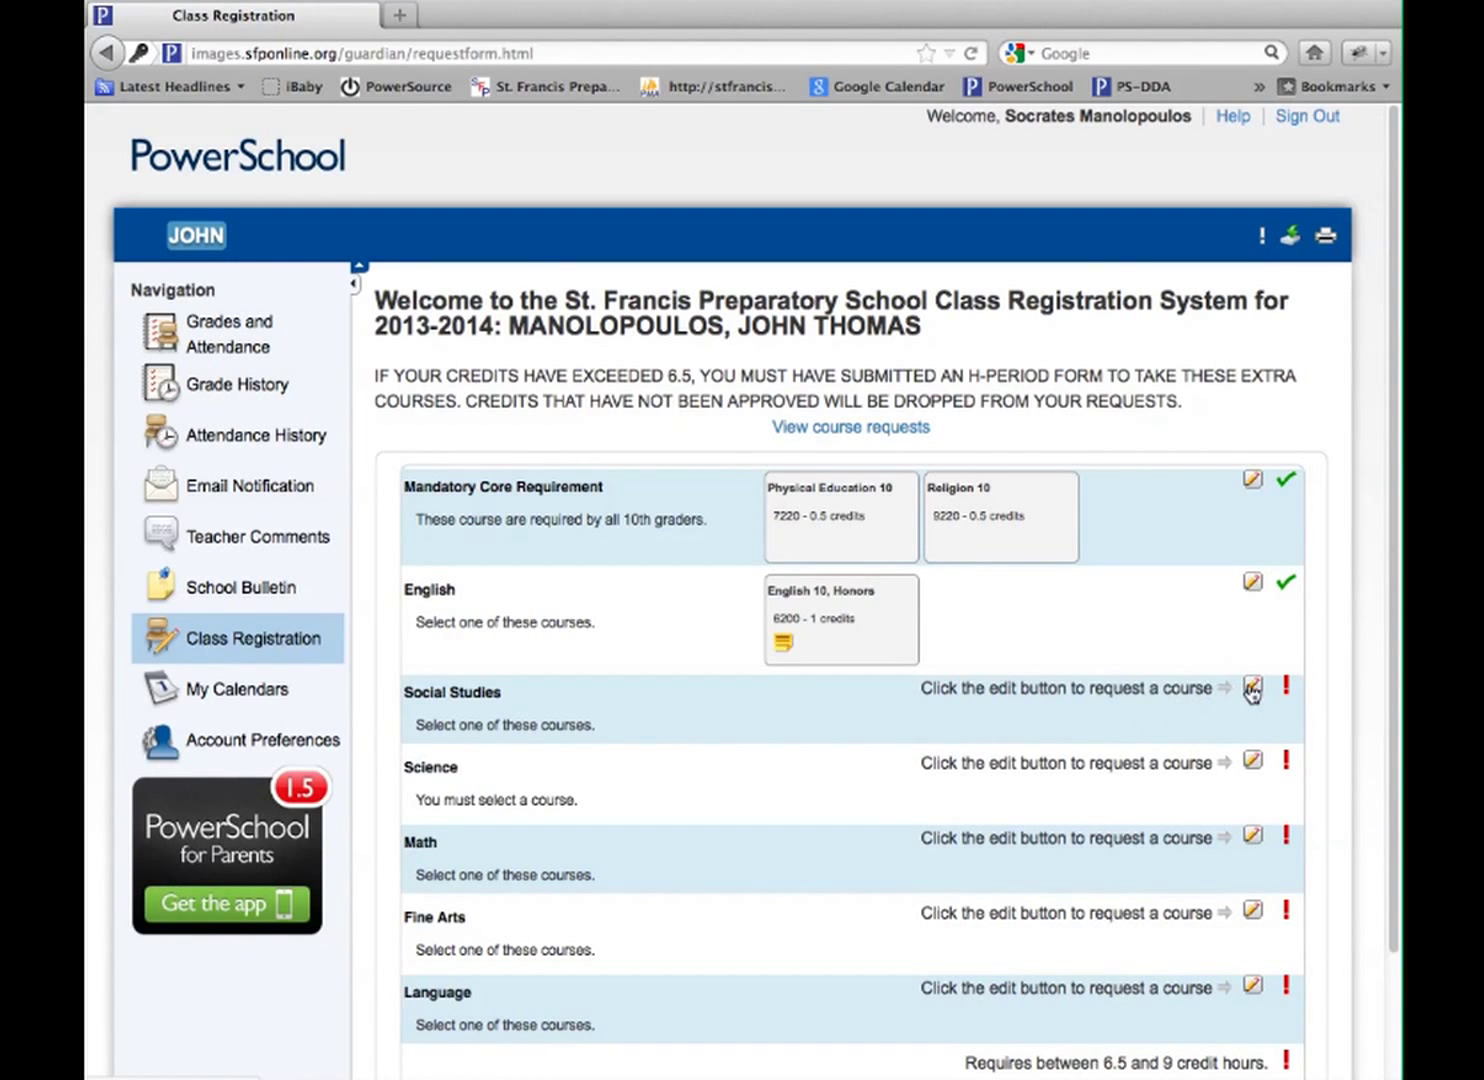
Request Global History II, Honors (8200) for Social Studies and Biology - Honors (1200) for Science
left_click(1251, 688)
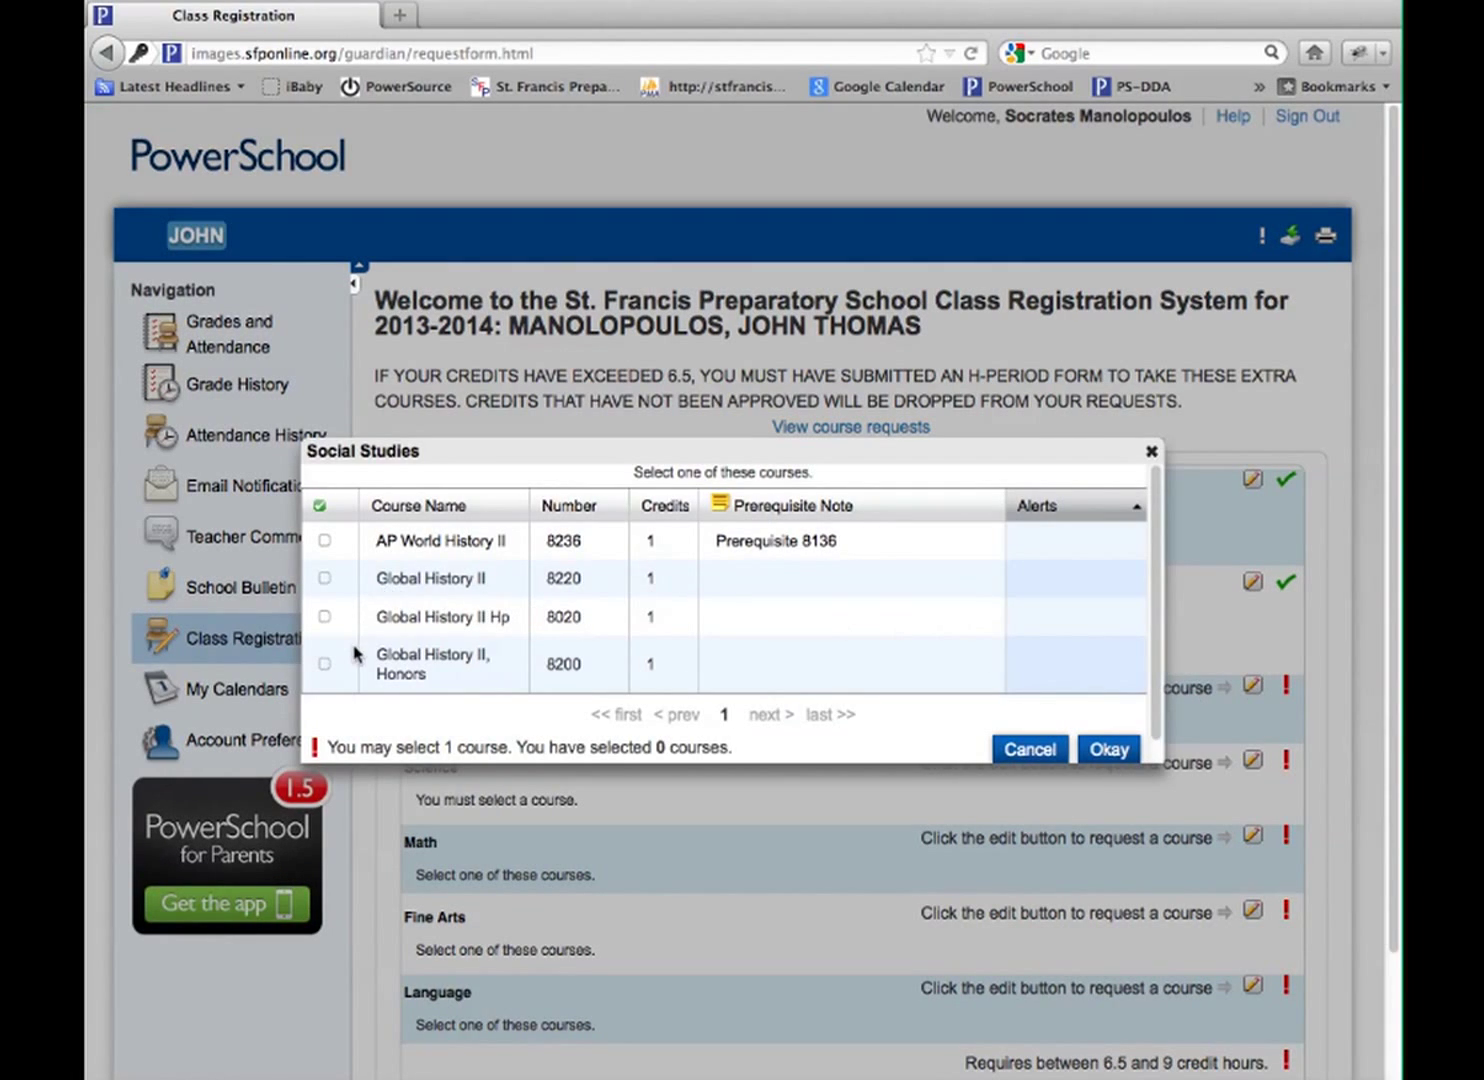
left_click(325, 665)
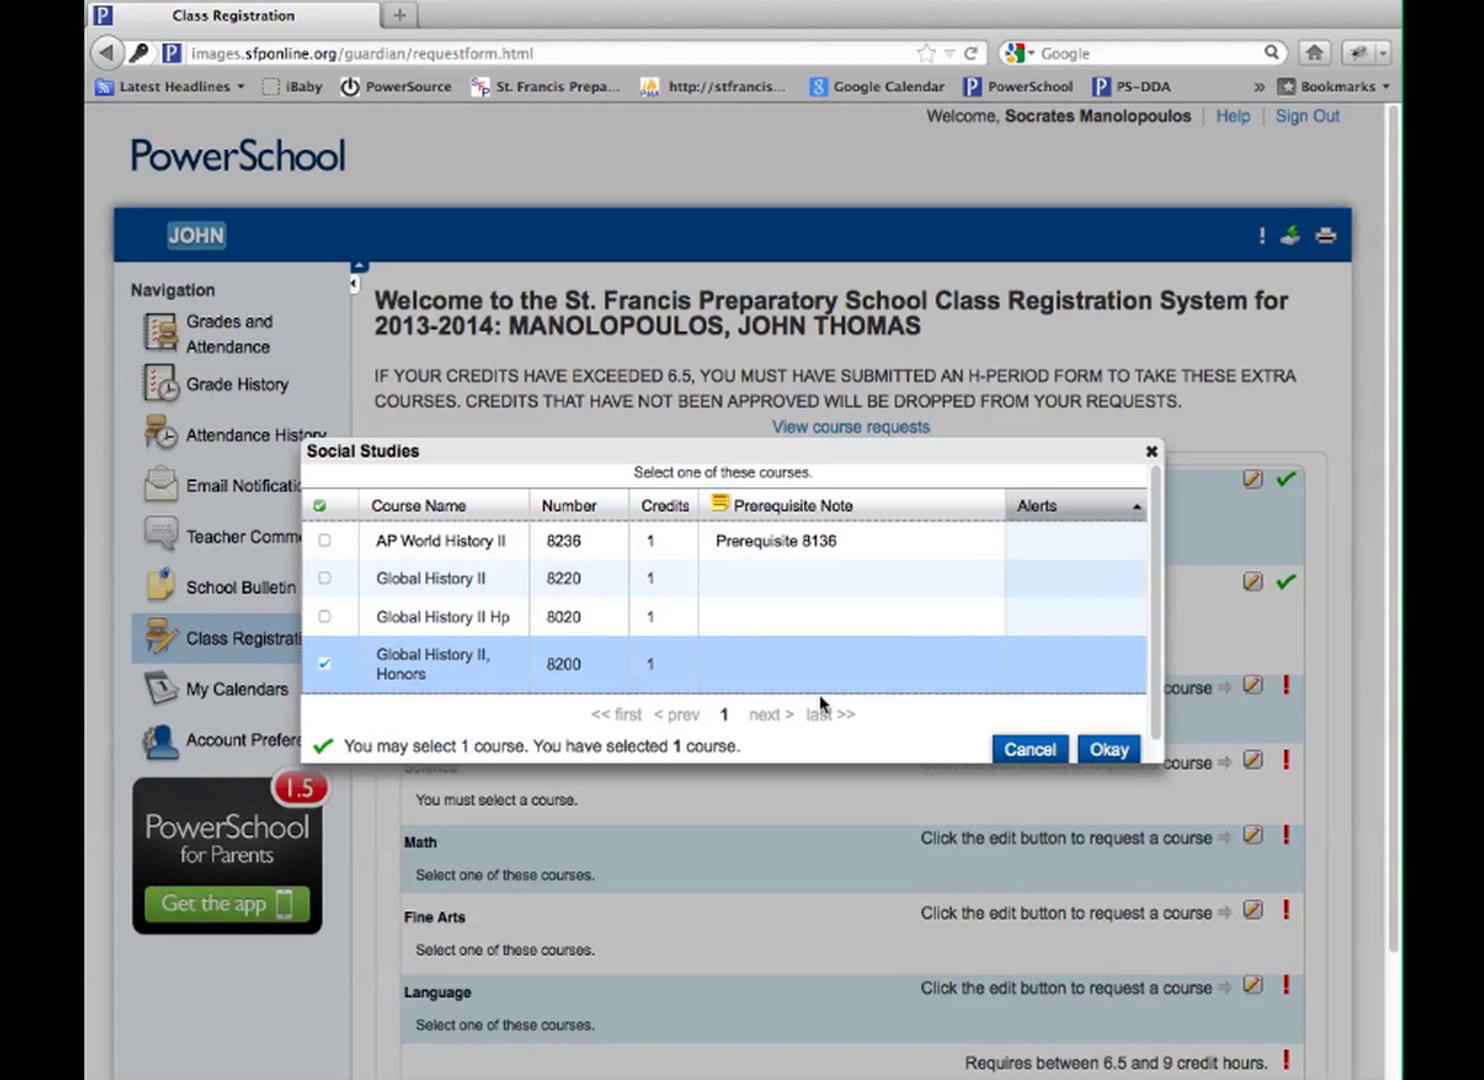
left_click(1124, 754)
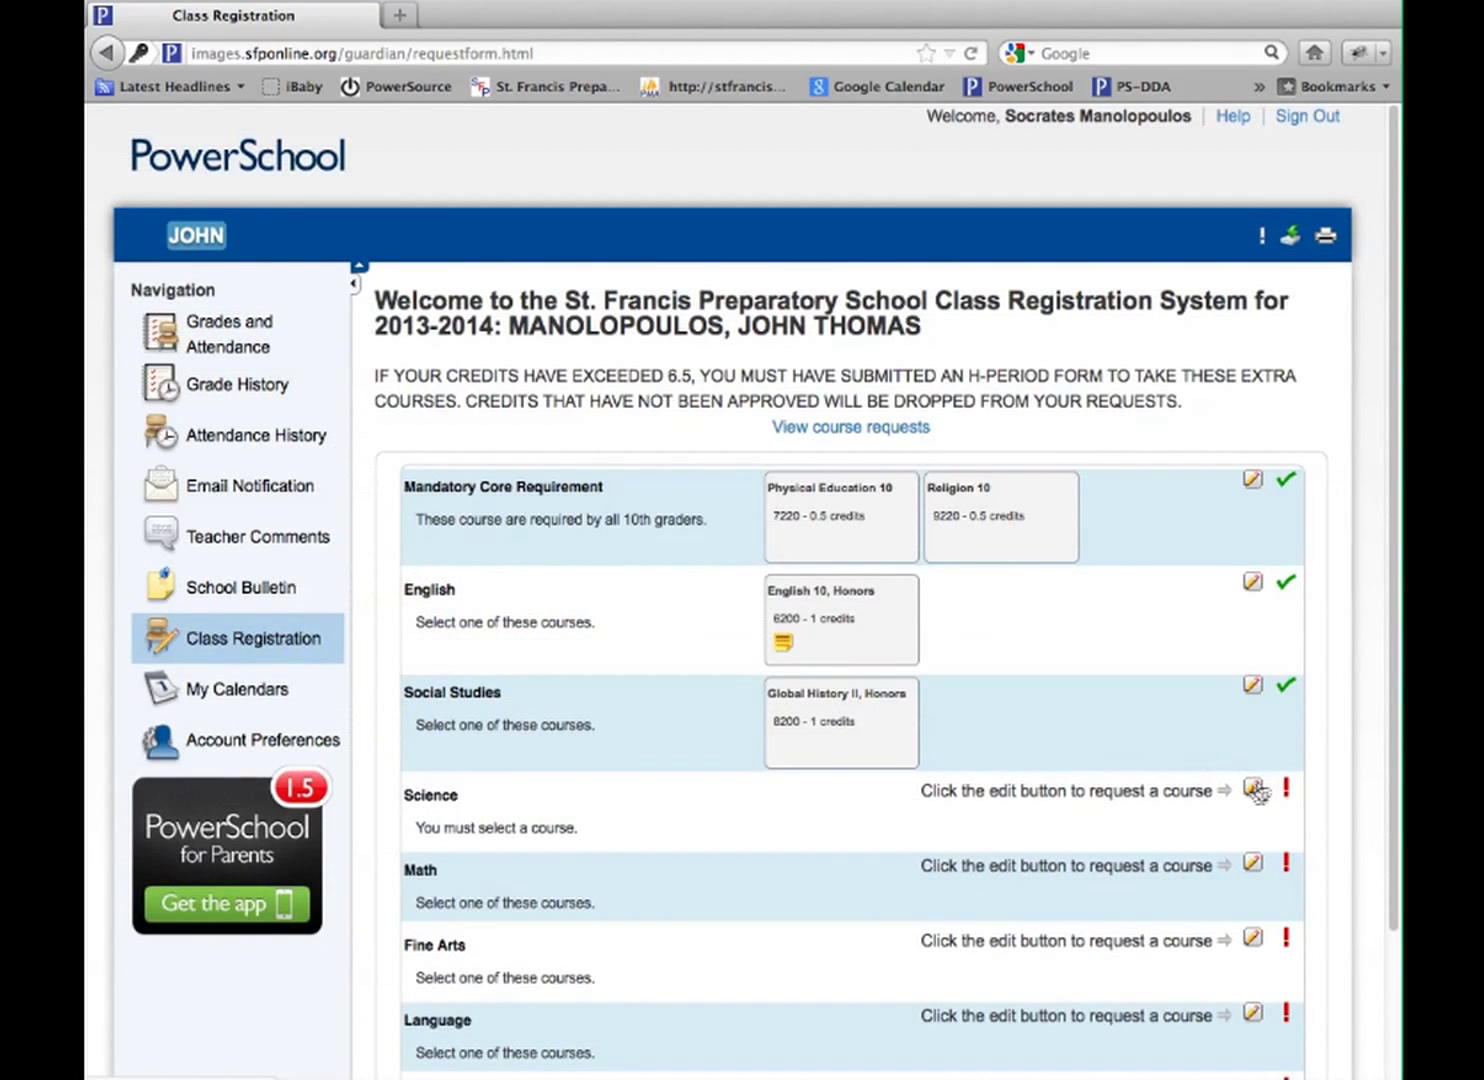
left_click(1254, 788)
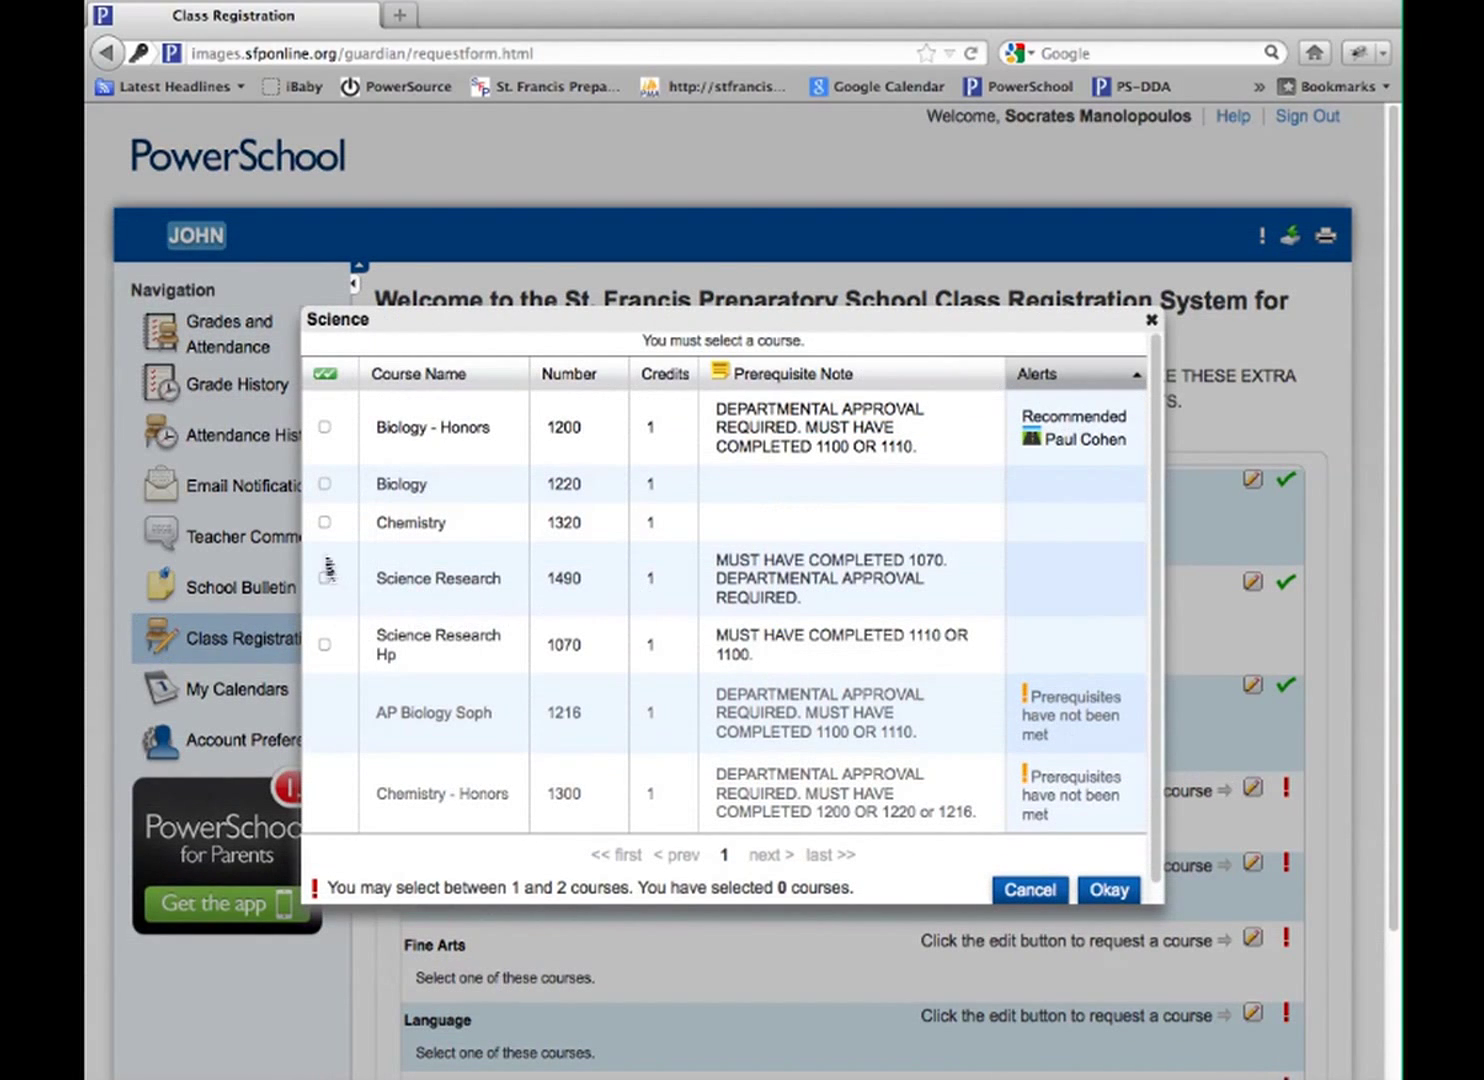
left_click(326, 429)
left_click(1108, 889)
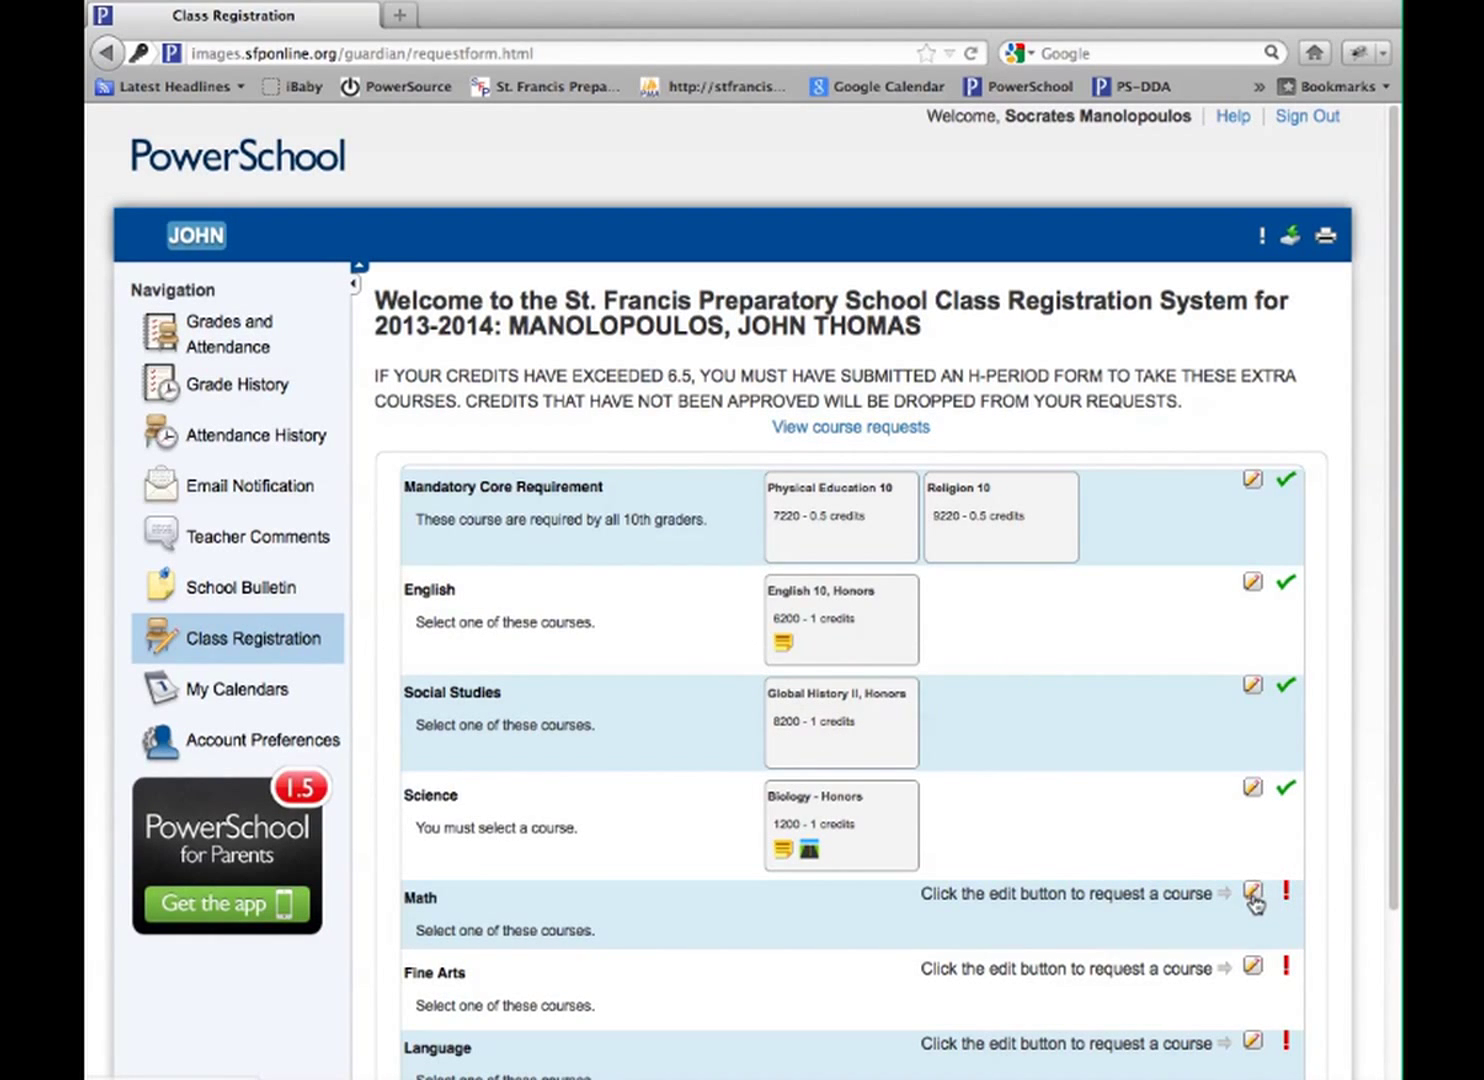
Request Integrated Algebra 2 Honors (5300) for Math and Art II Honors (2760) for Fine Arts
left_click(1254, 896)
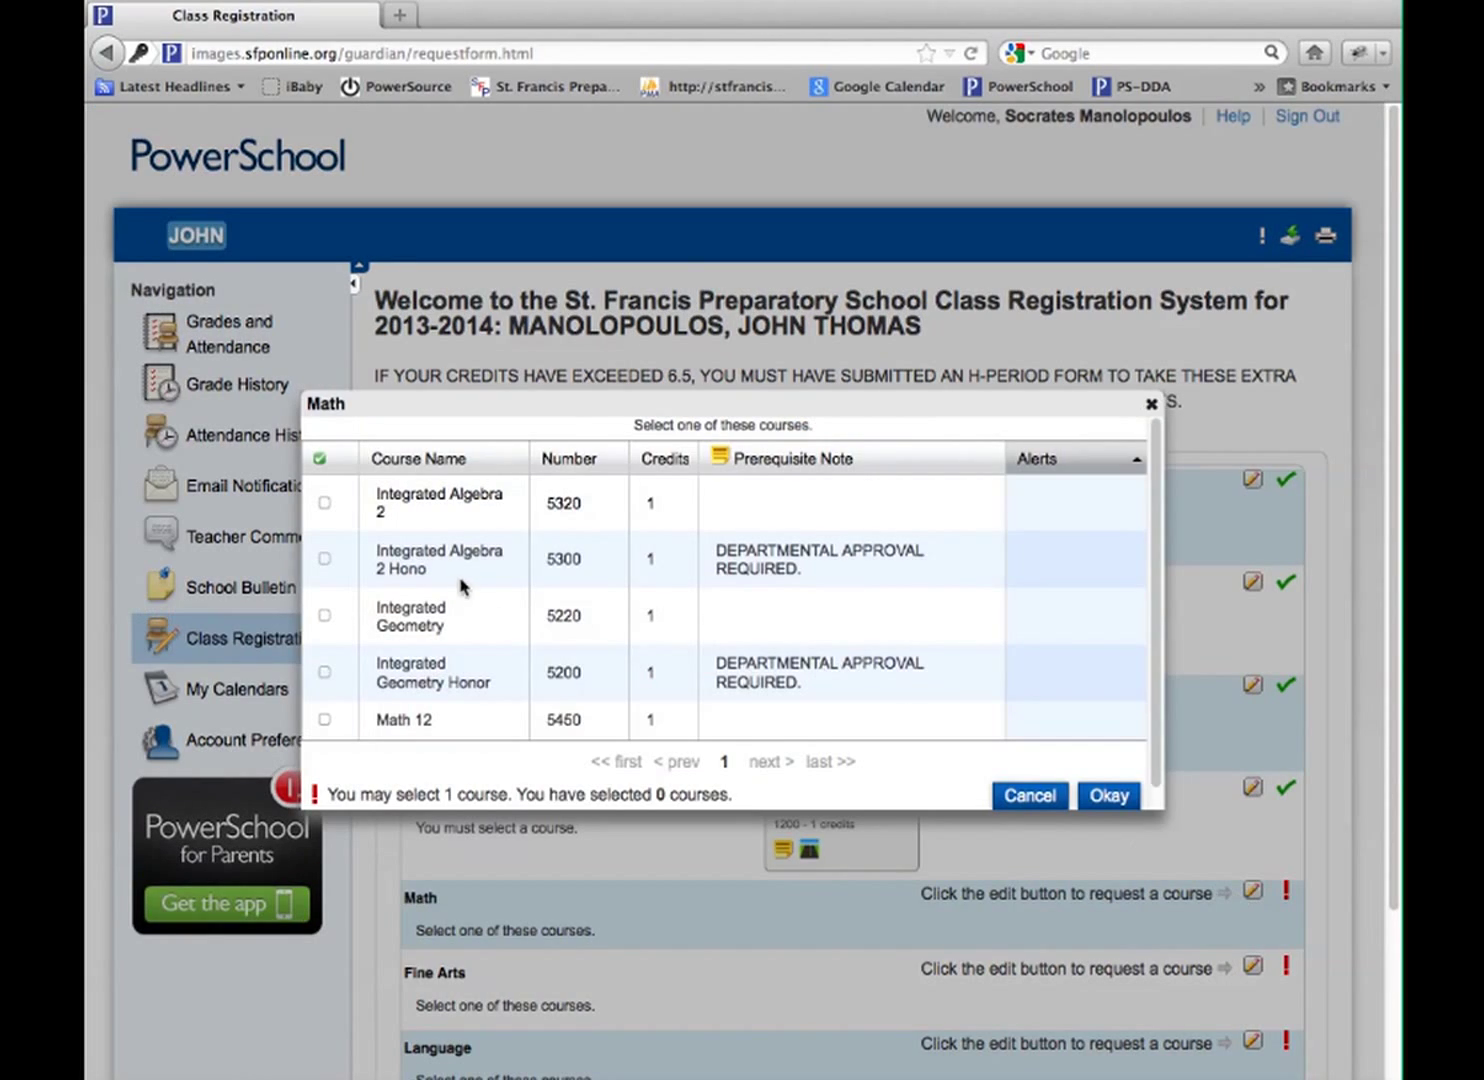
left_click(323, 559)
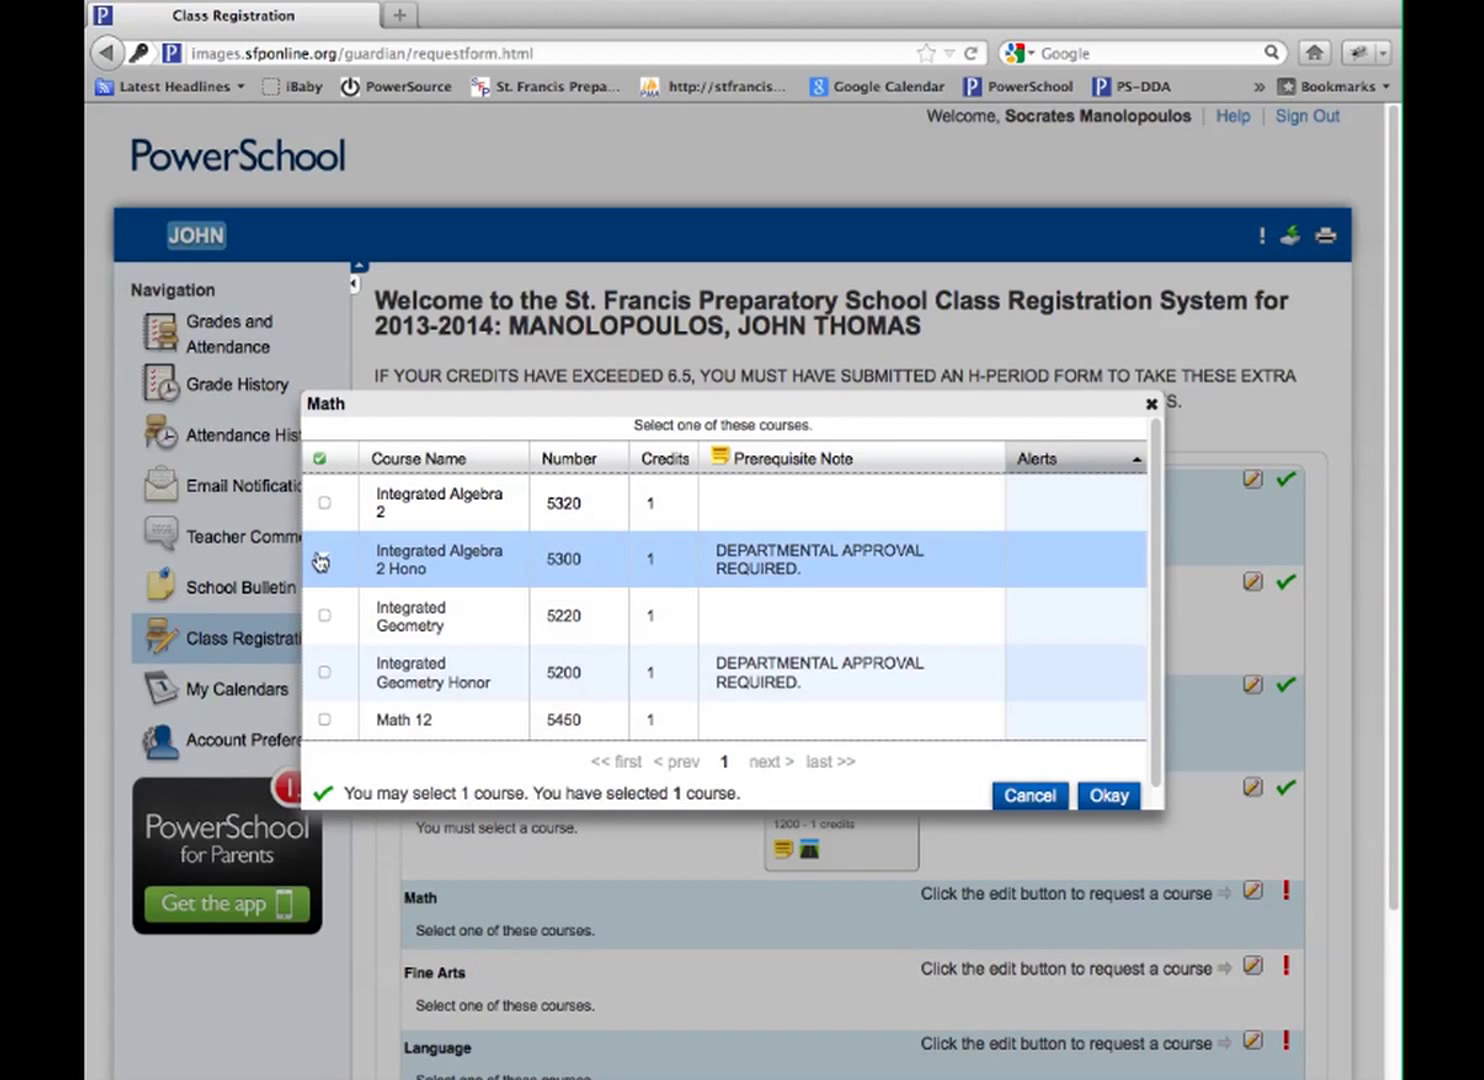
left_click(1105, 795)
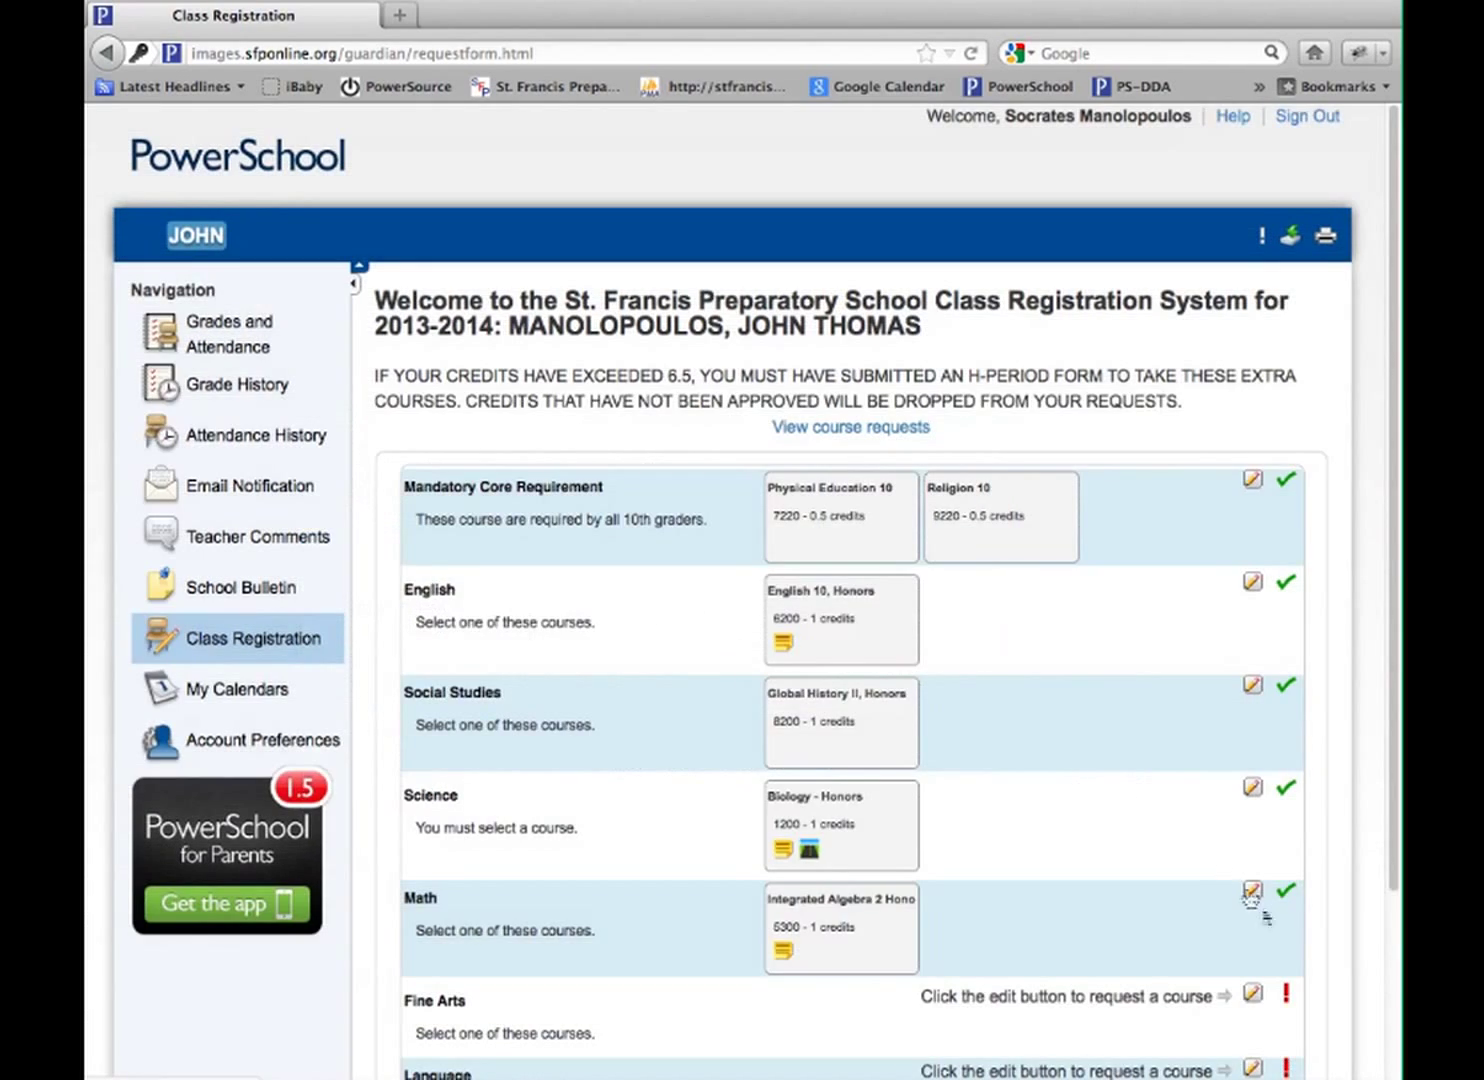
scroll(1250, 897, "down", 5)
left_click(1254, 760)
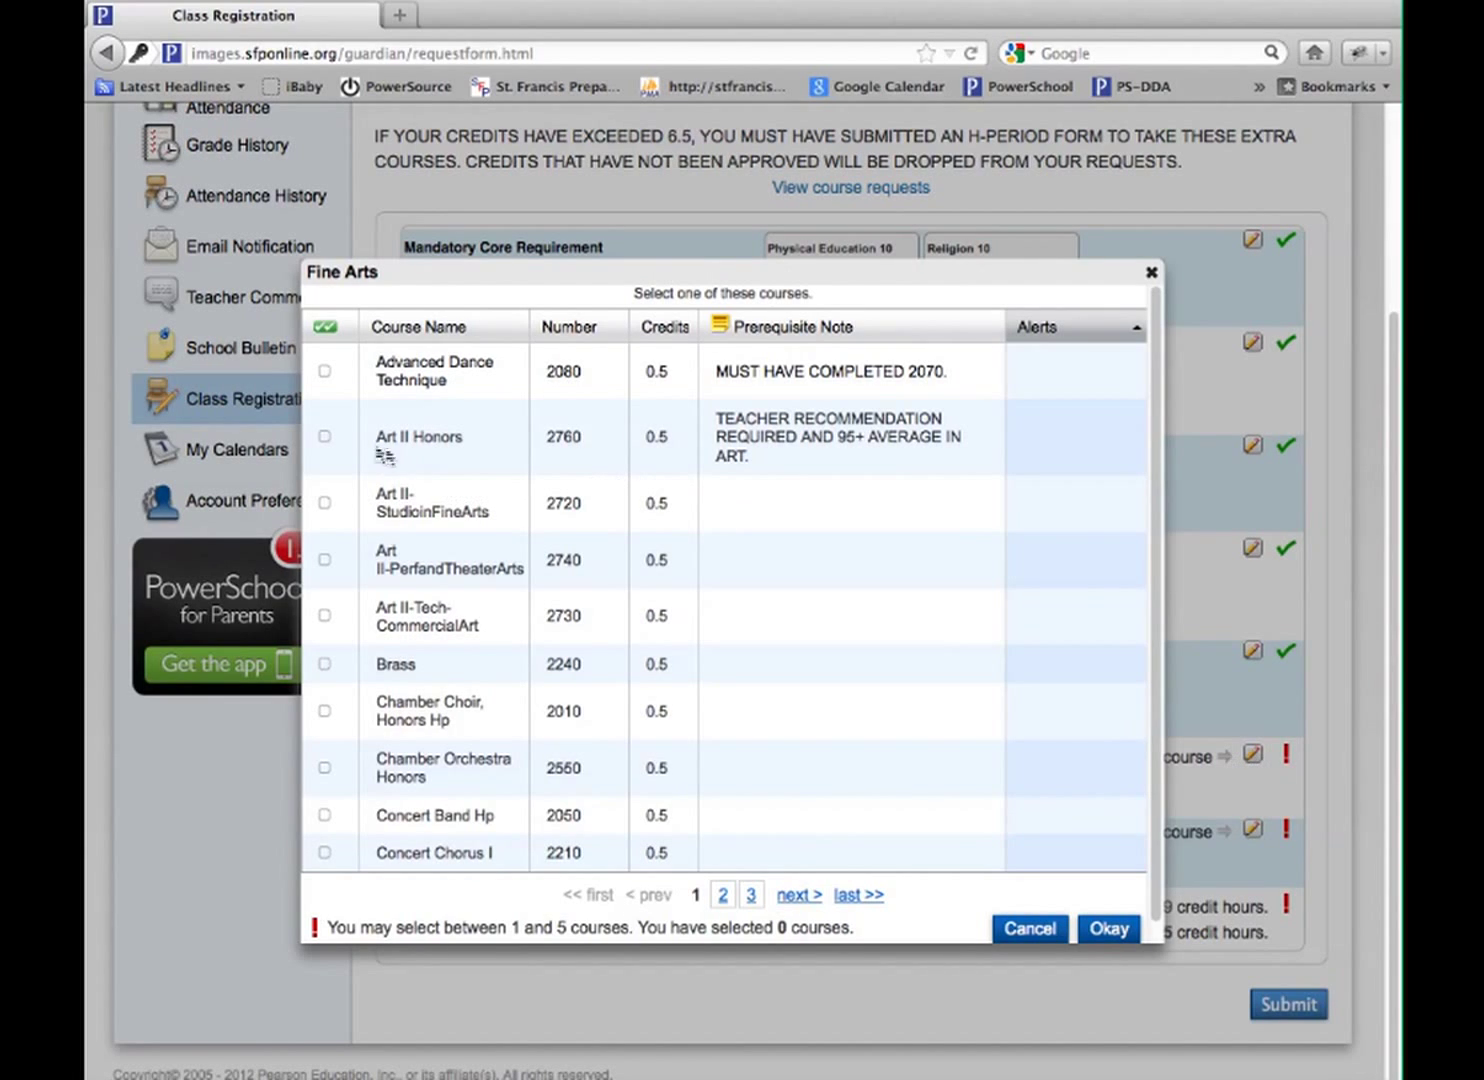
left_click(326, 437)
left_click(1108, 928)
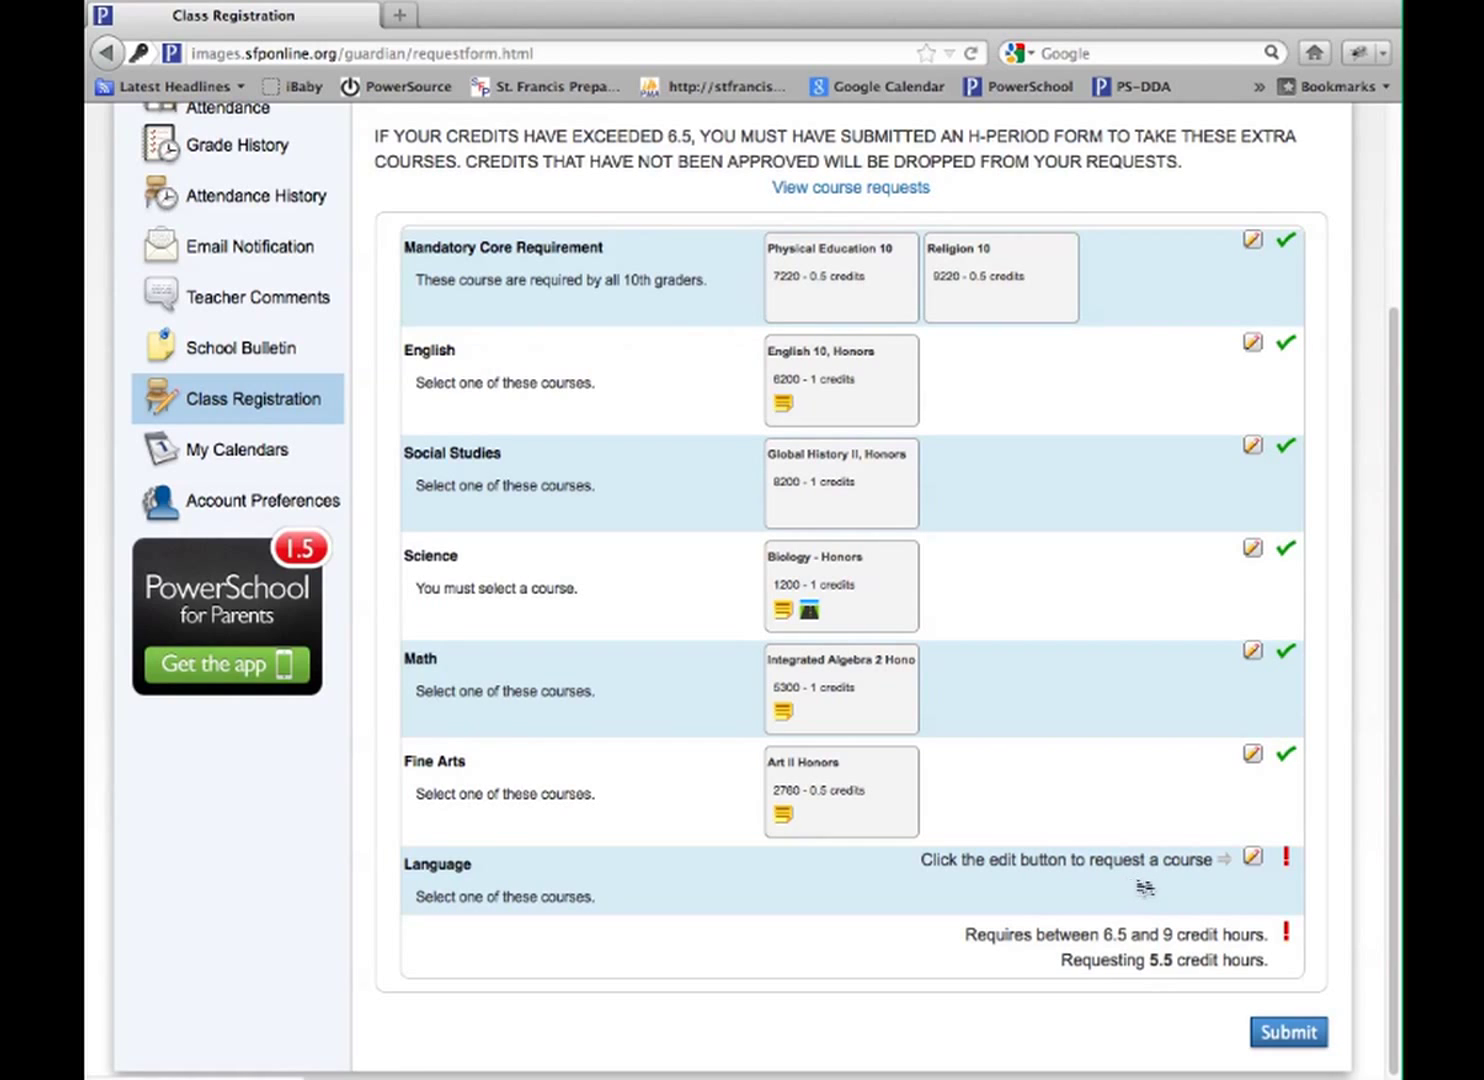
Request Italian II (3320, 1 credit) for Language and review the 6.5 credit-hour total
left_click(1260, 863)
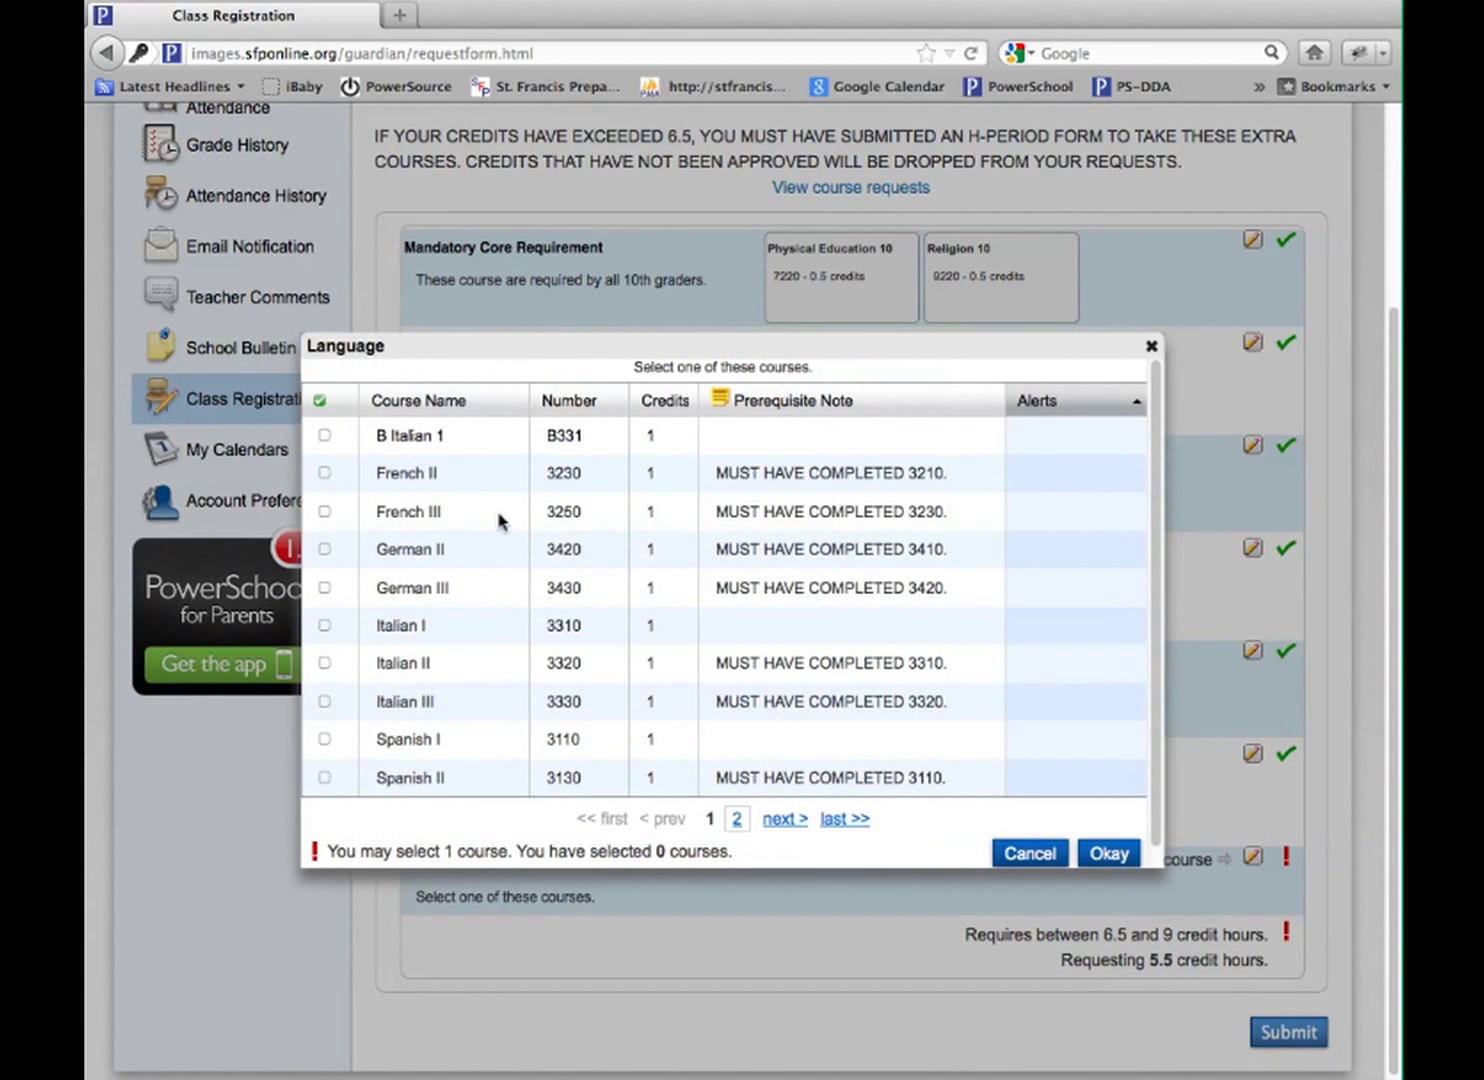
scroll(498, 520, "down", 1)
left_click(324, 643)
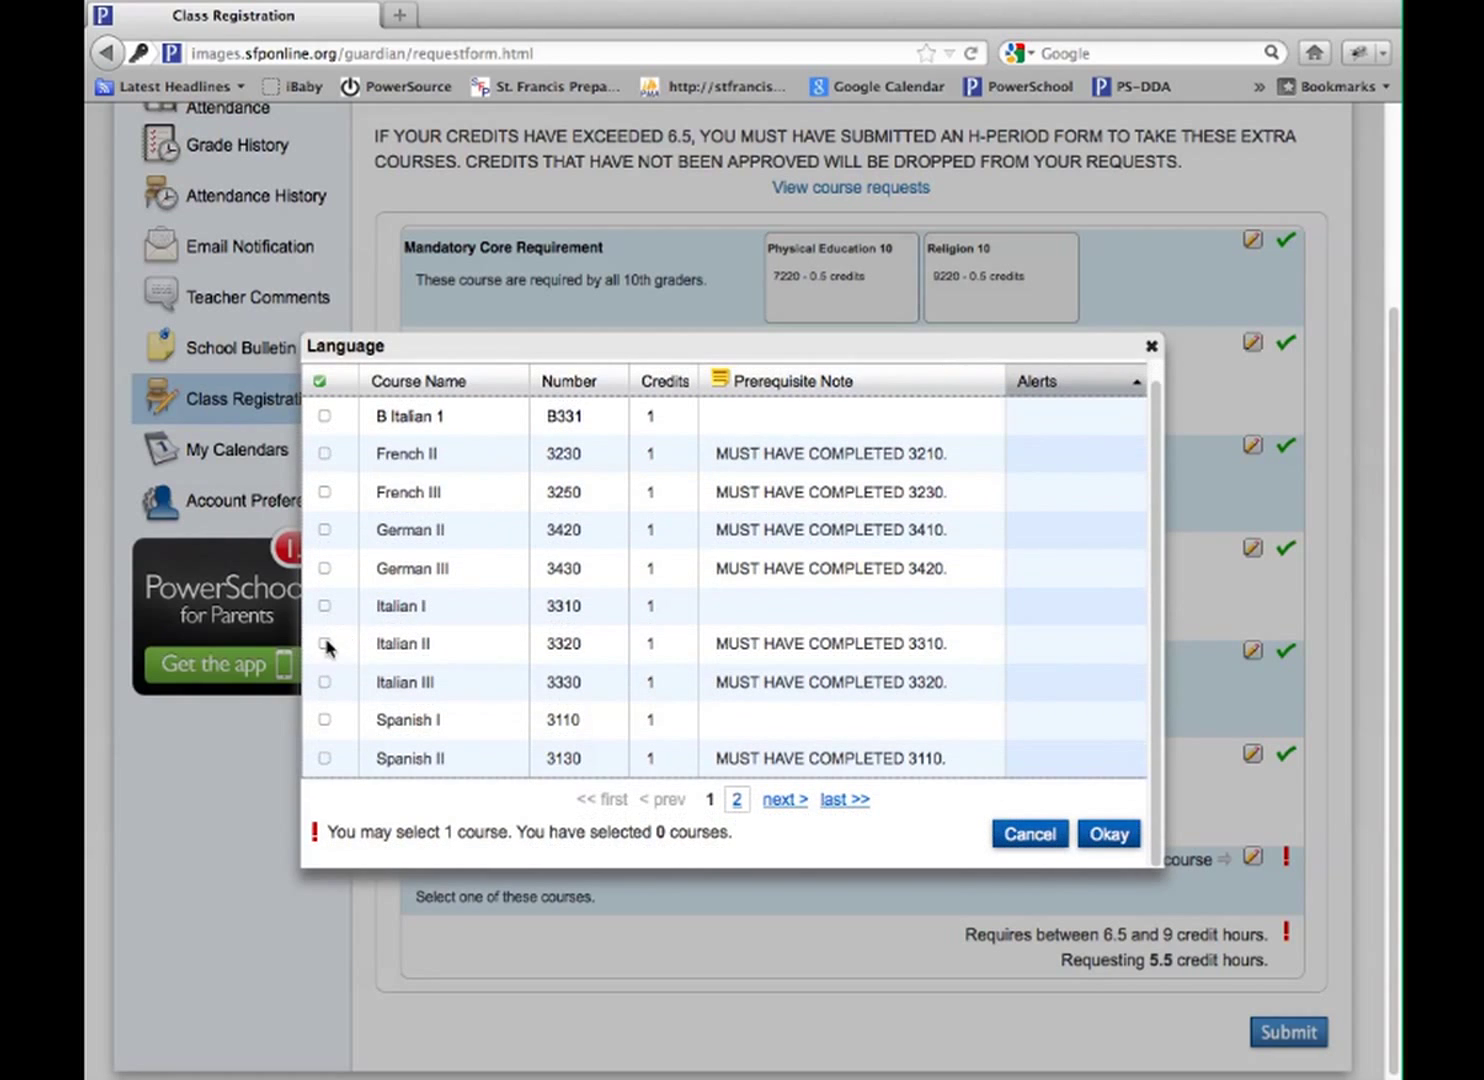
left_click(1108, 834)
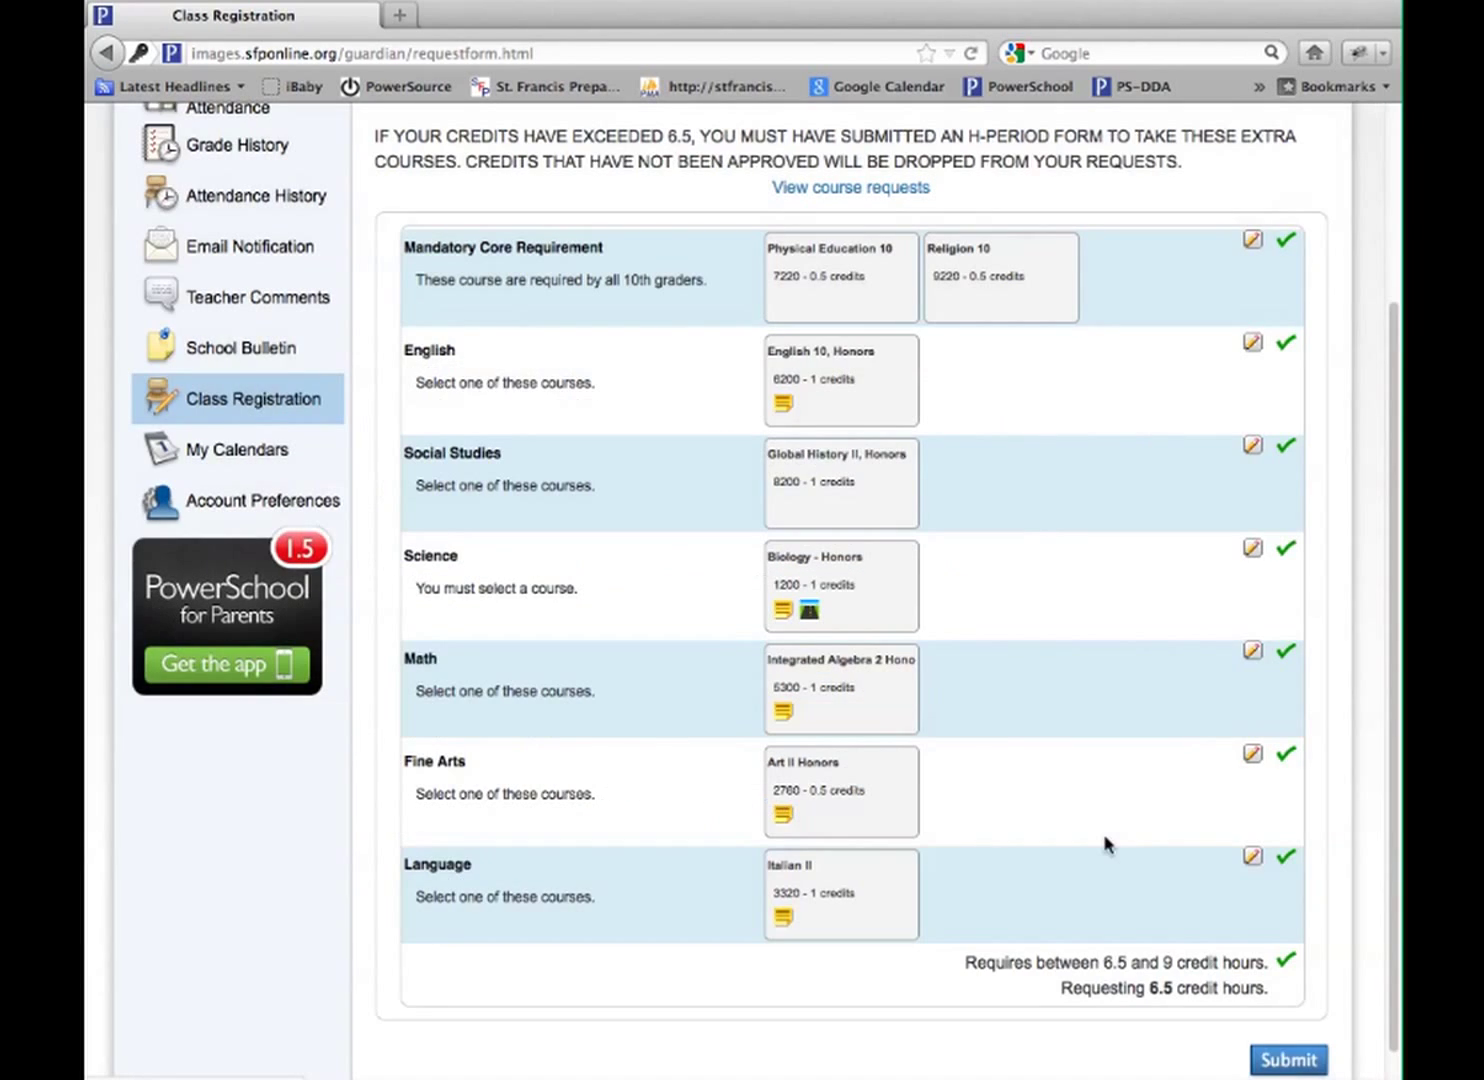
scroll(1199, 900, "down", 1)
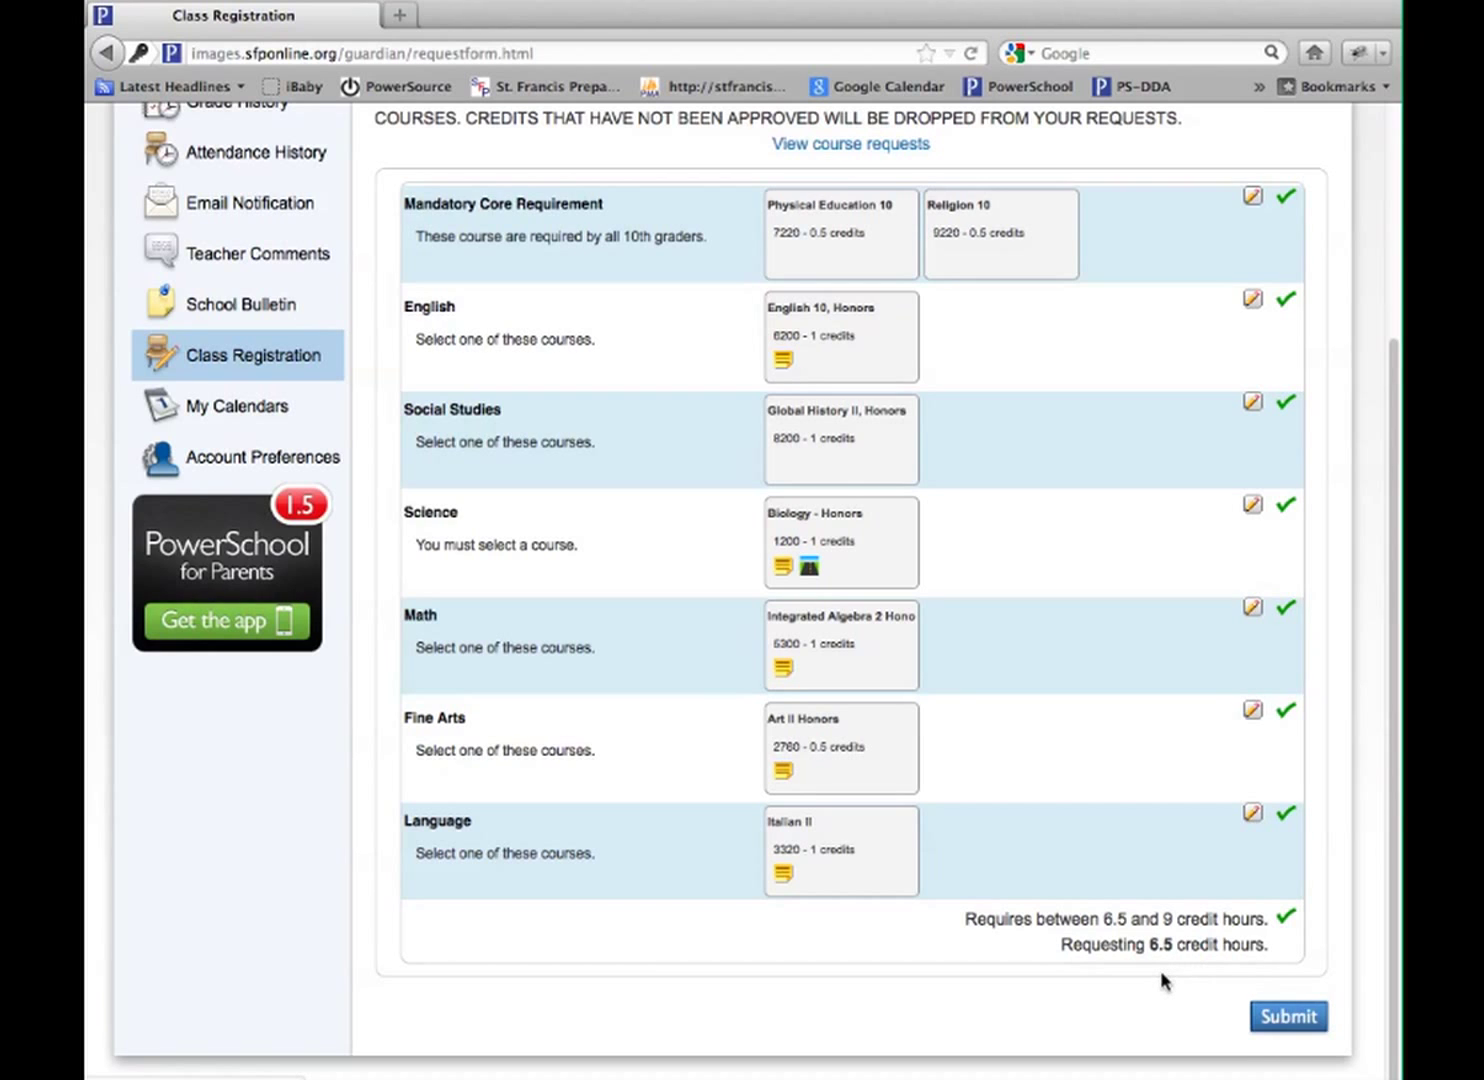
scroll(1161, 972, "up", 1)
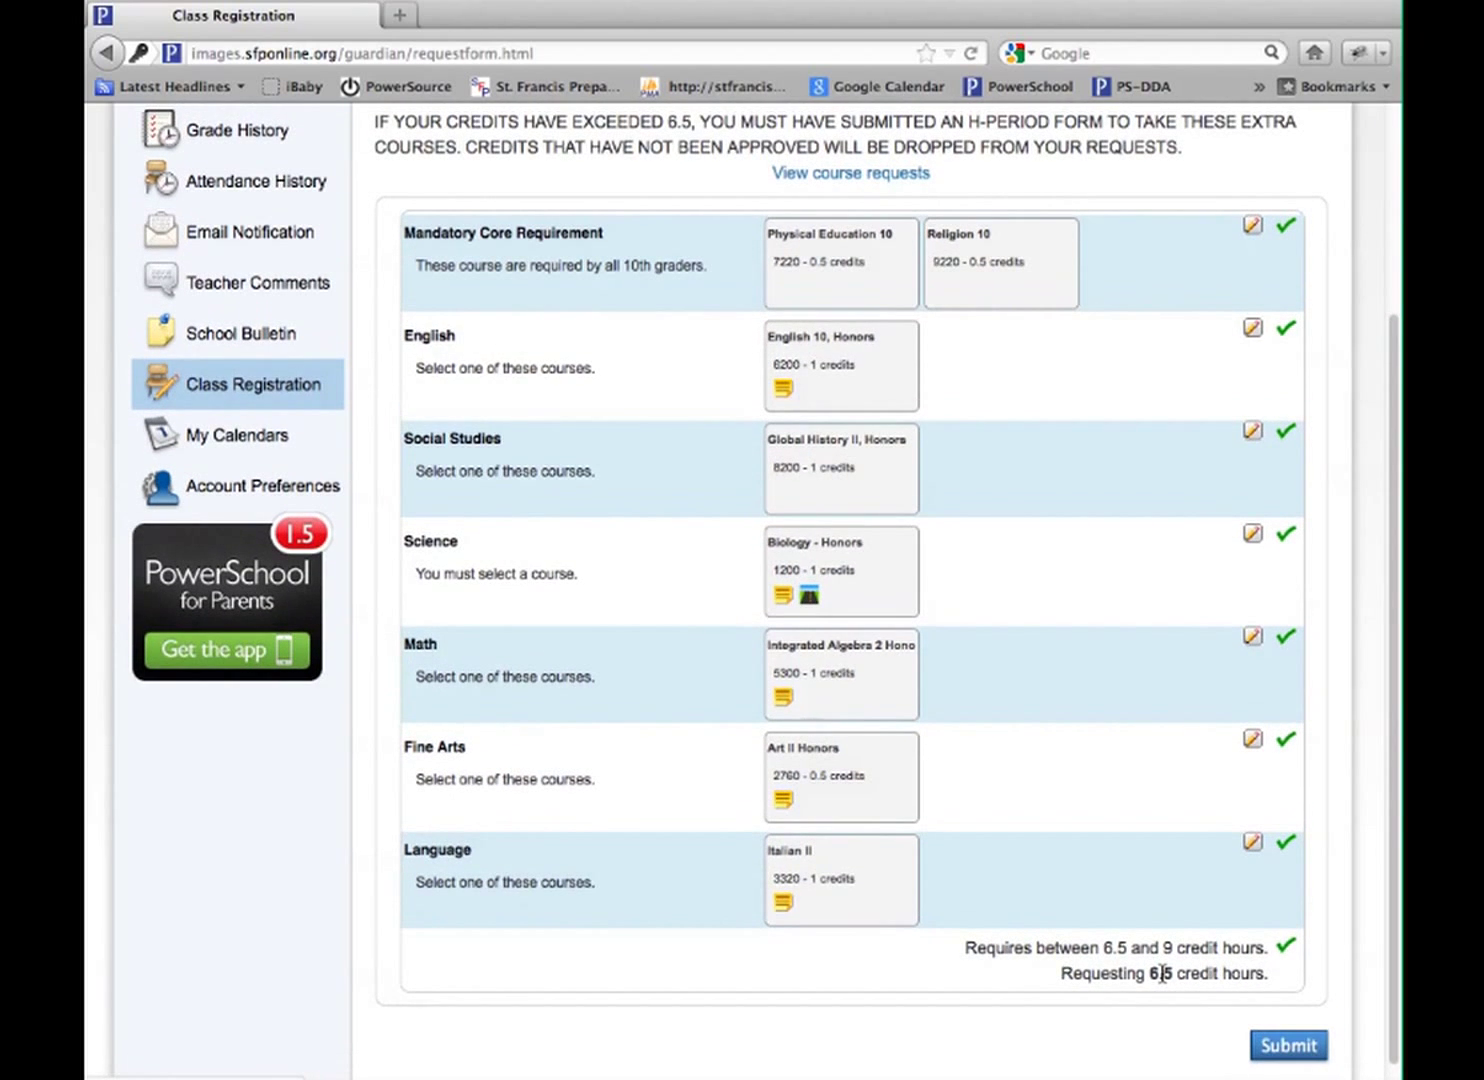
scroll(1161, 972, "up", 1)
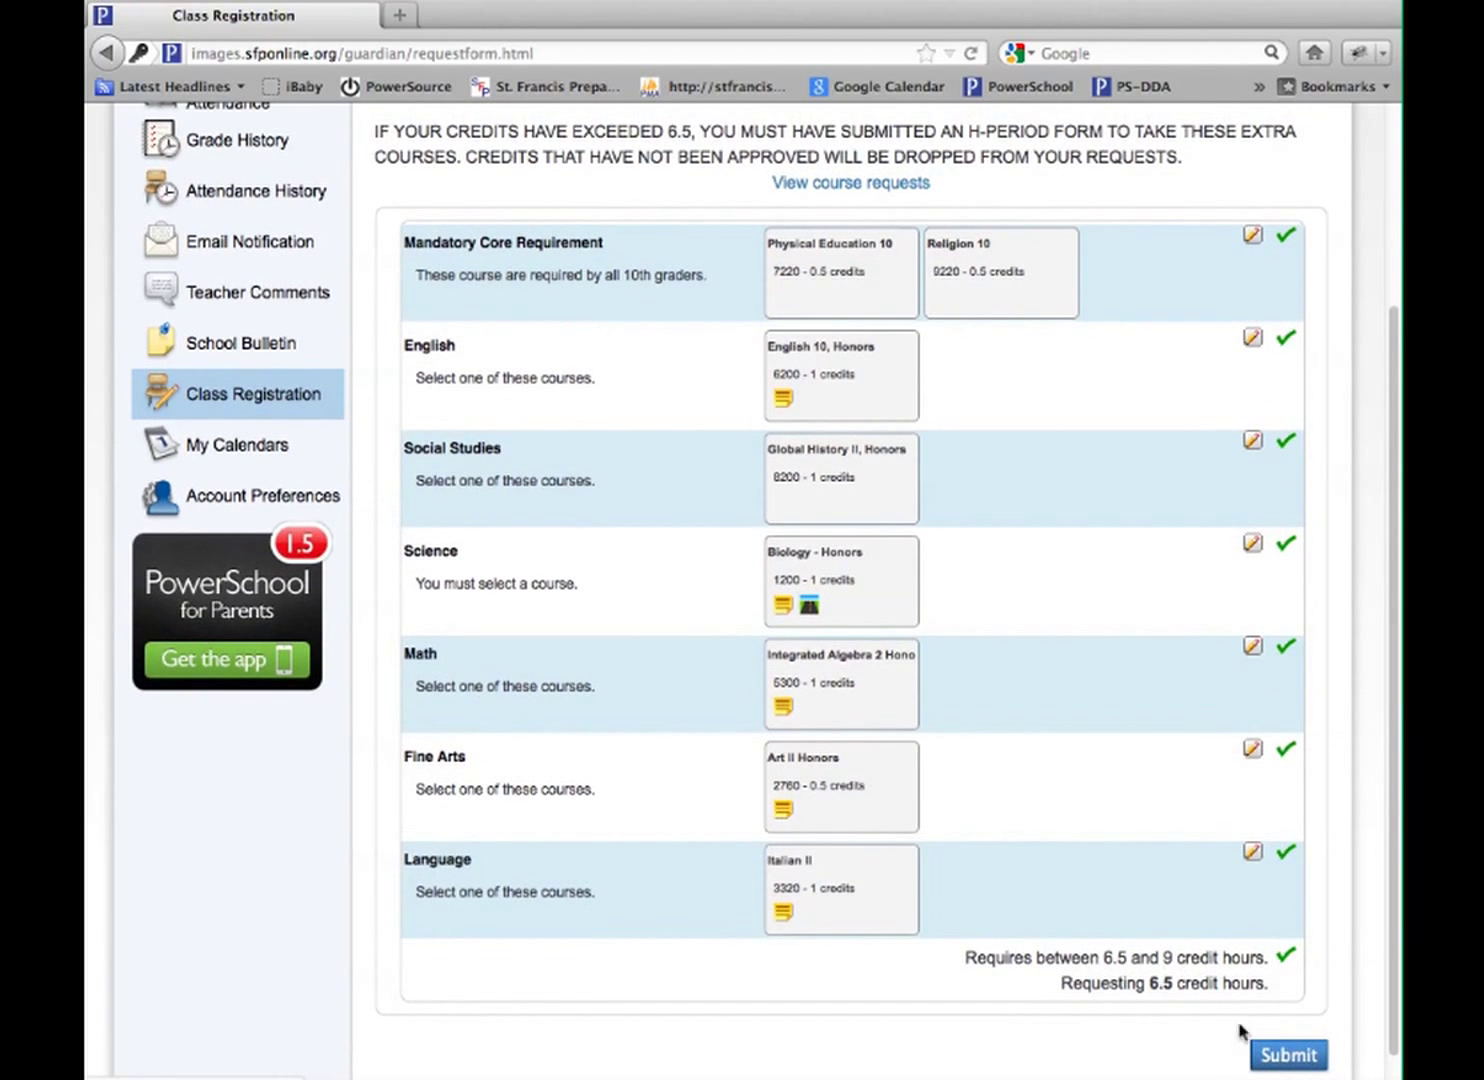
scroll(1308, 1064, "down", 1)
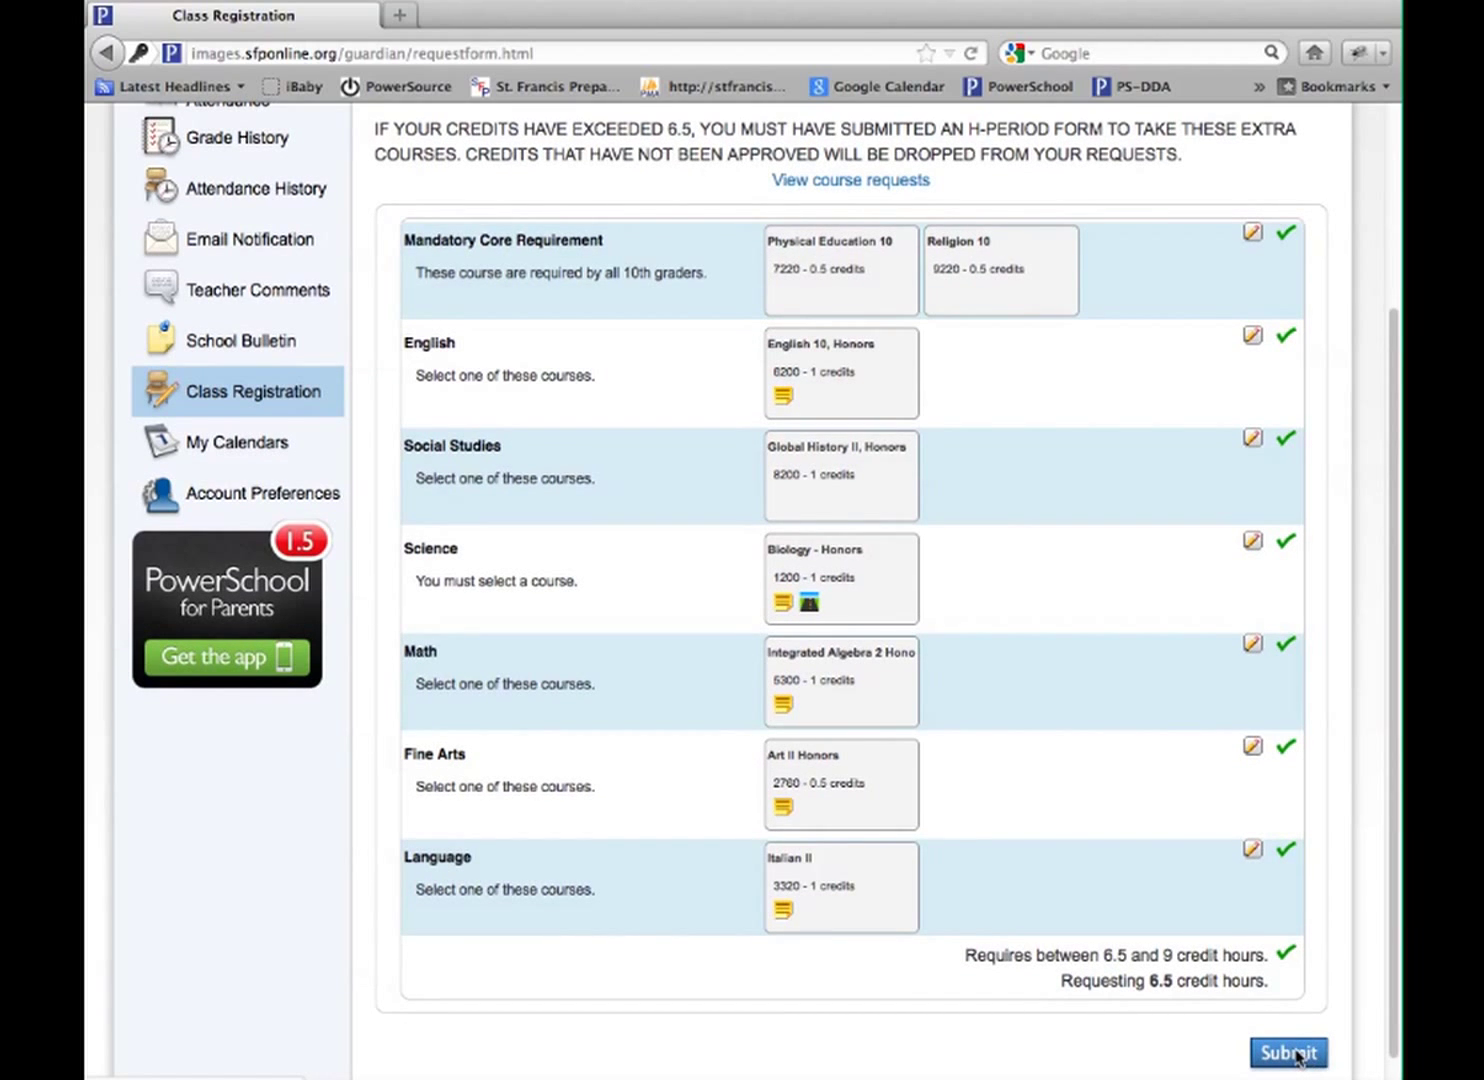
Submit the requests and print the 8-course, 6.50-credit-hour 2013-2014 Course Requests summary
left_click(1289, 1053)
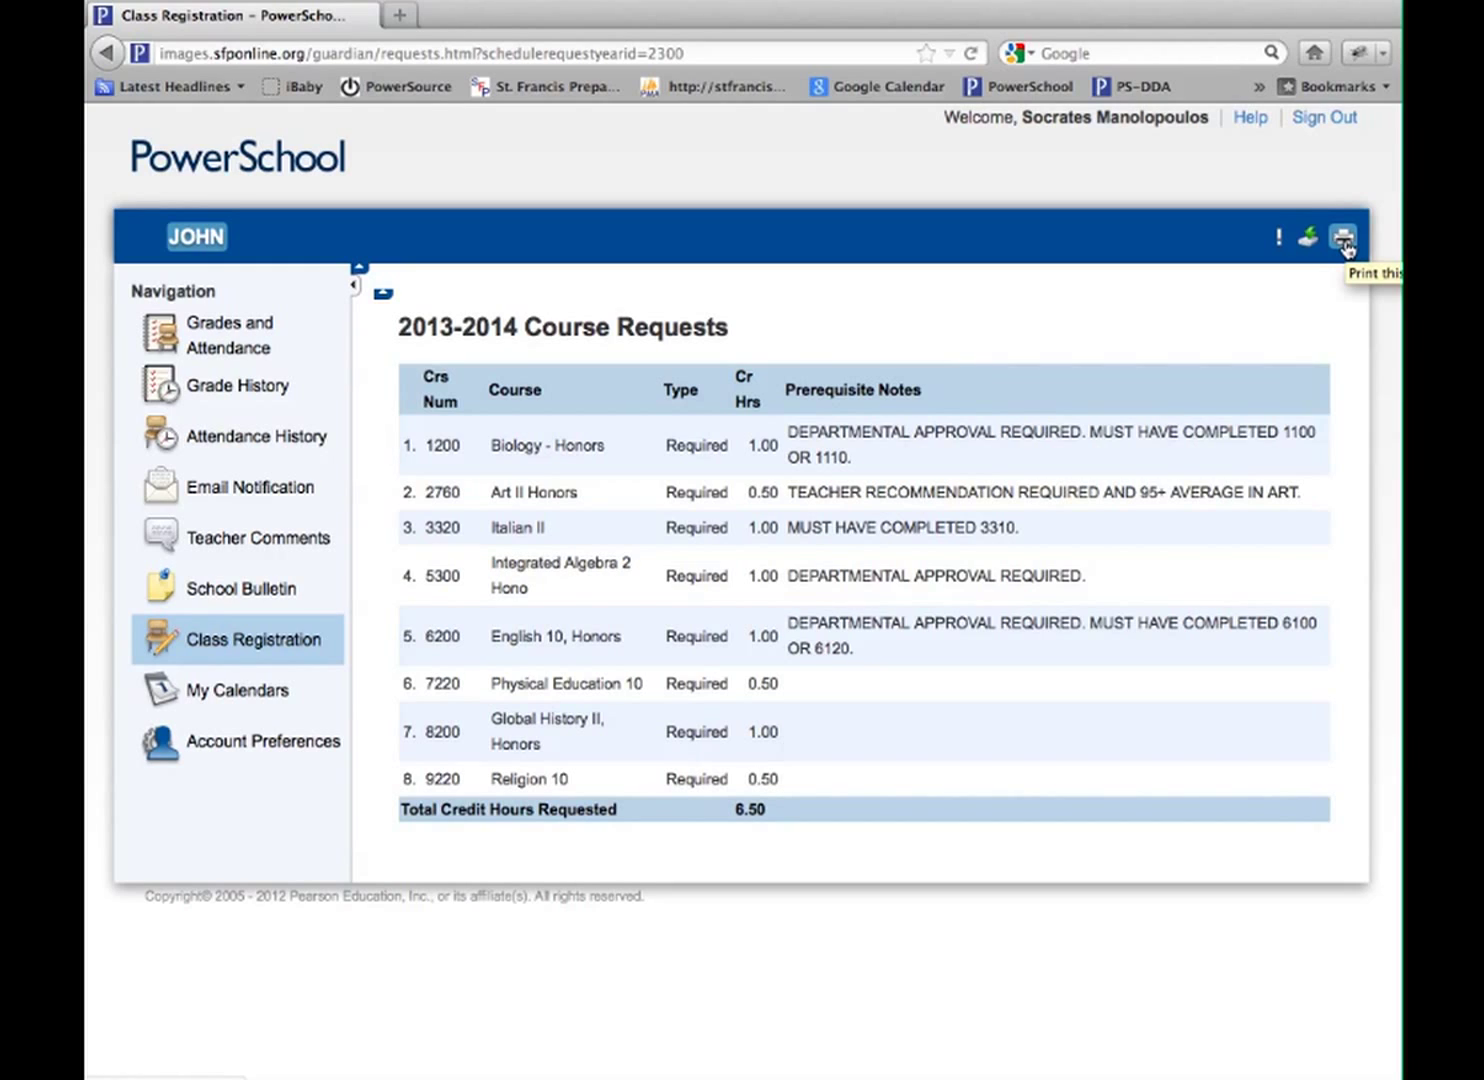
left_click(1345, 245)
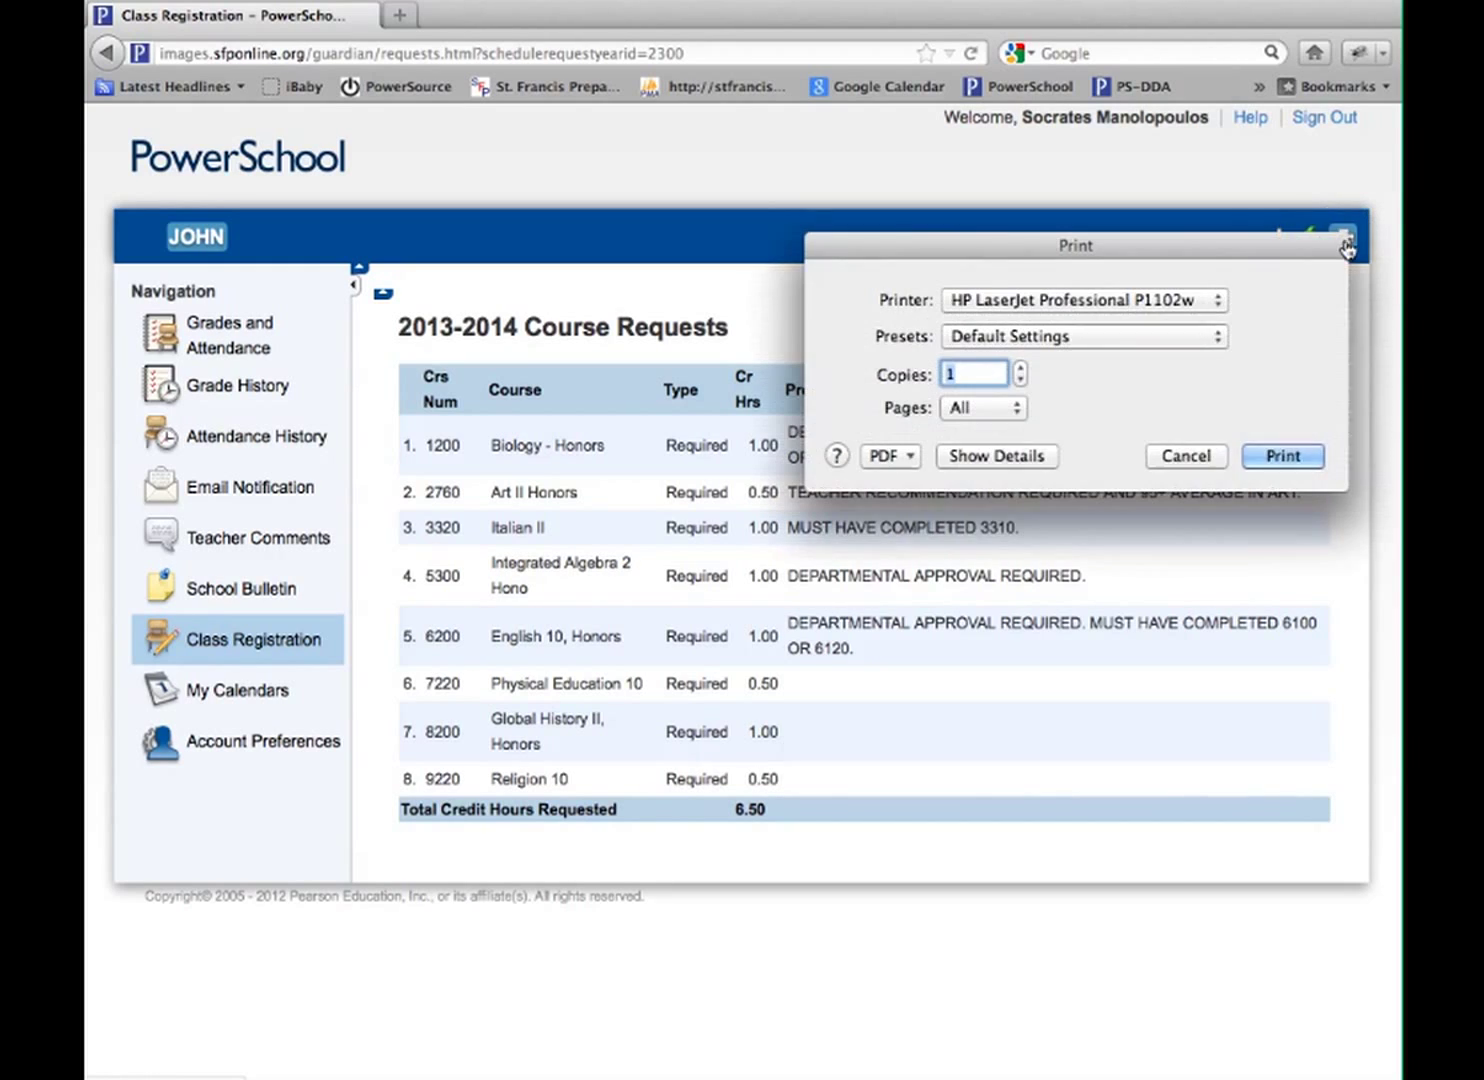
left_click(1260, 458)
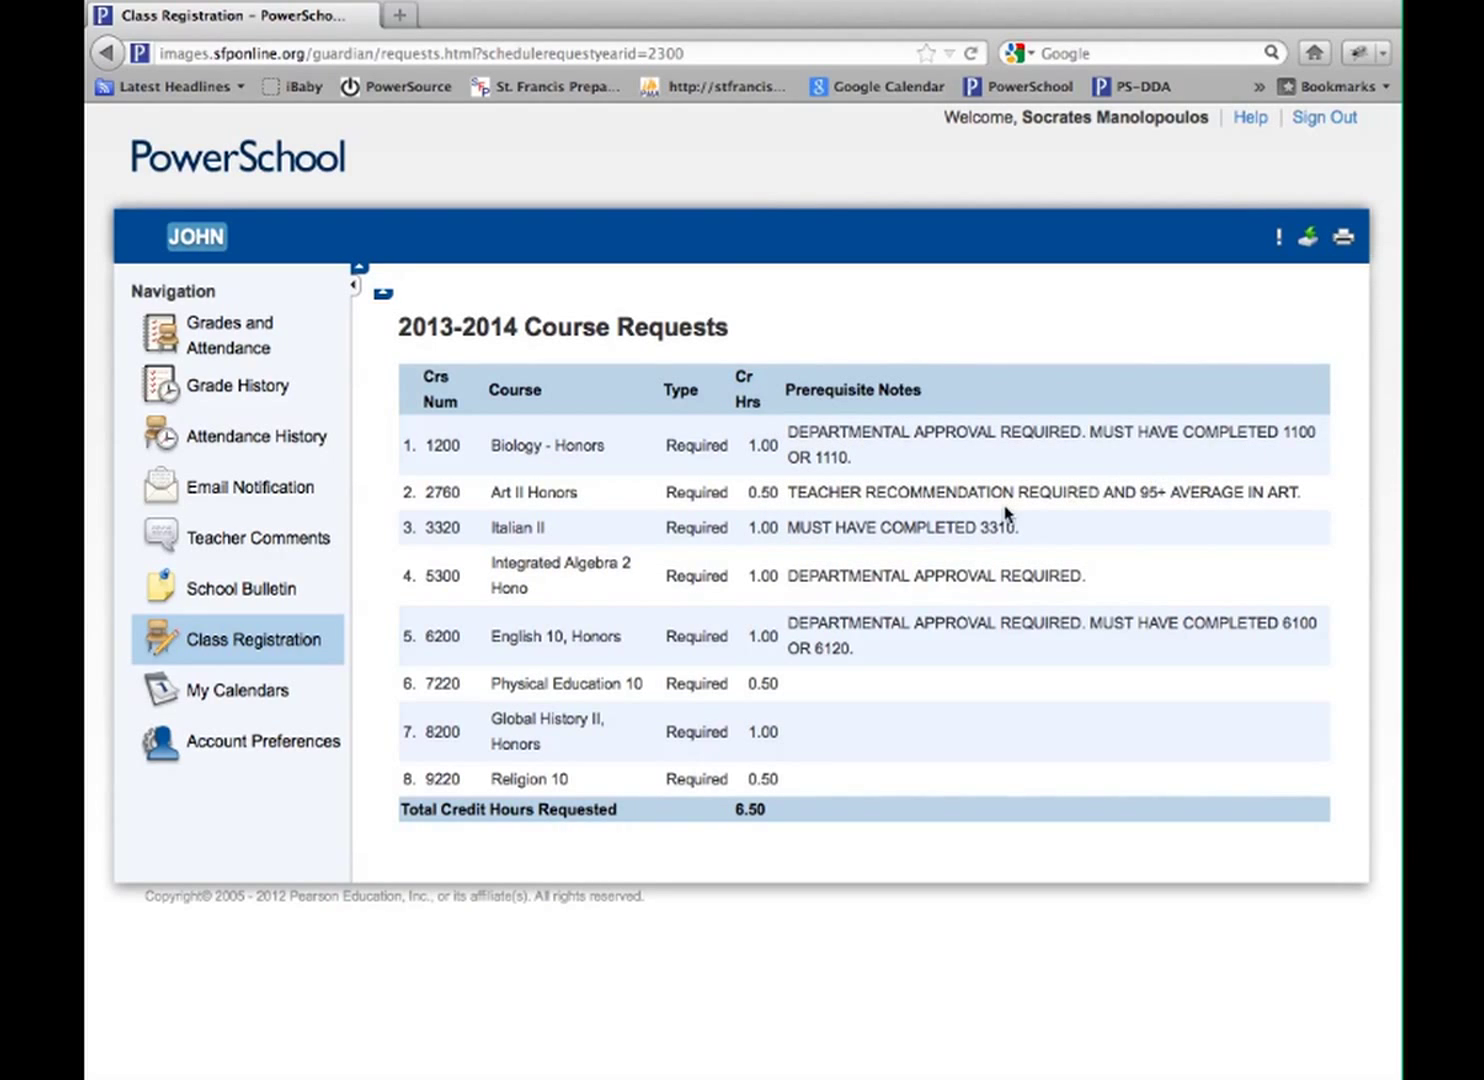
left_click(268, 648)
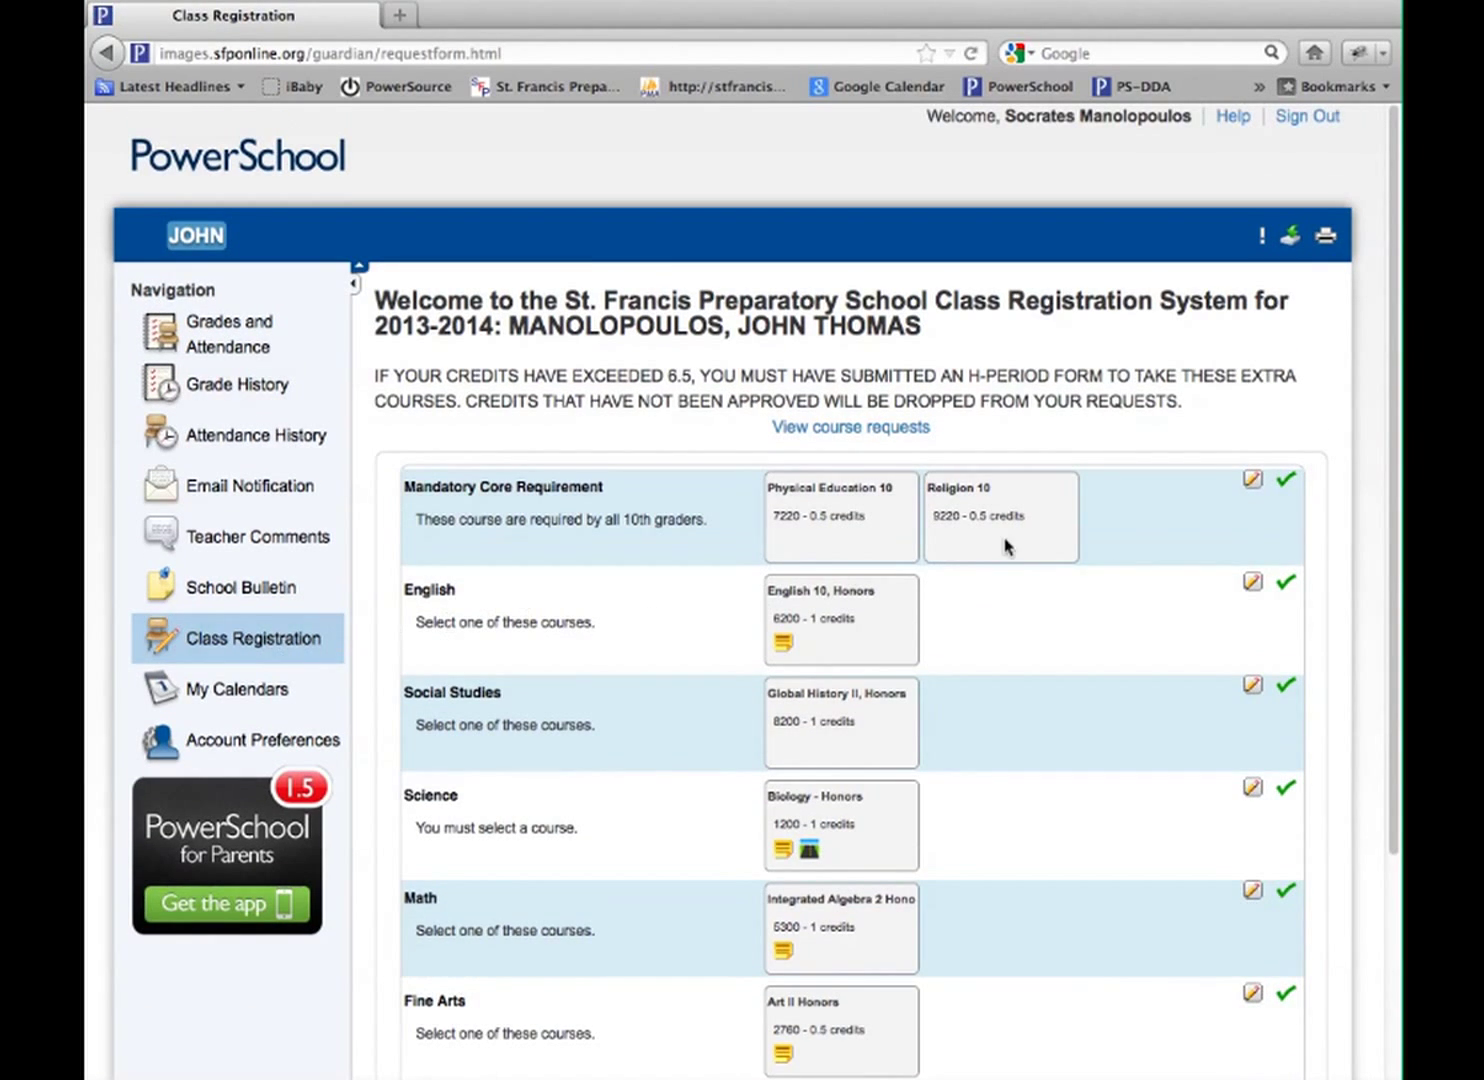
Replace Art II Honors with Art II-StudioinFineArts (2720) for Fine Arts and resubmit the requests
scroll(1117, 628, "down", 2)
scroll(1115, 624, "down", 1)
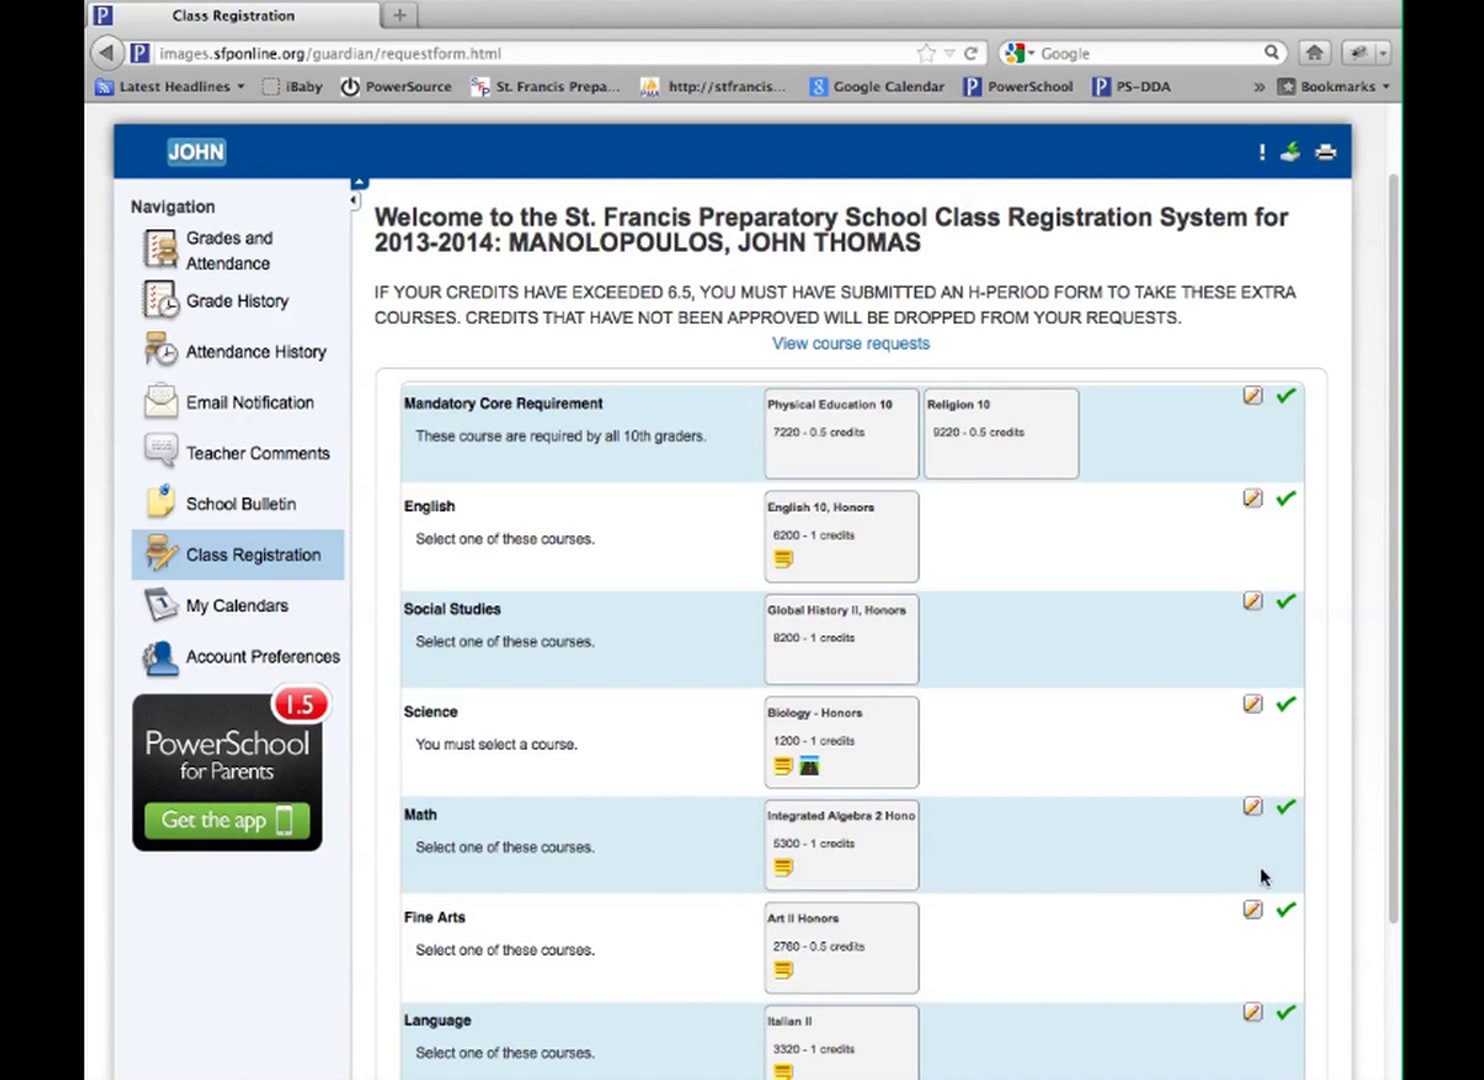
left_click(1255, 912)
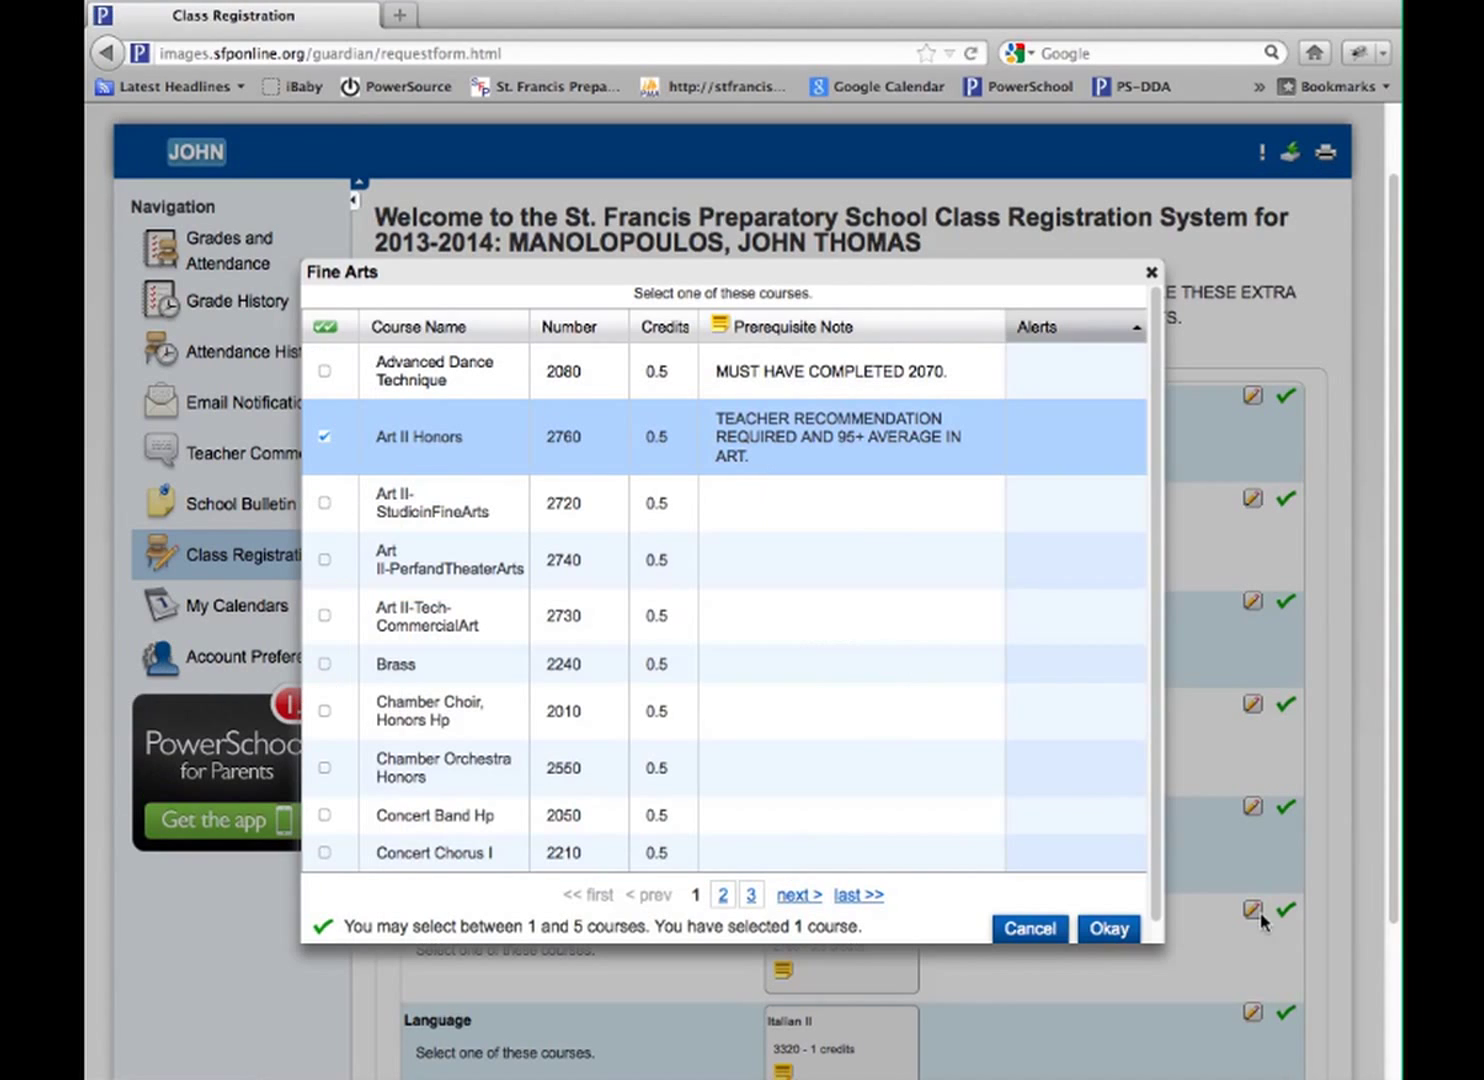
left_click(324, 436)
left_click(324, 503)
left_click(1105, 928)
scroll(1152, 808, "down", 3)
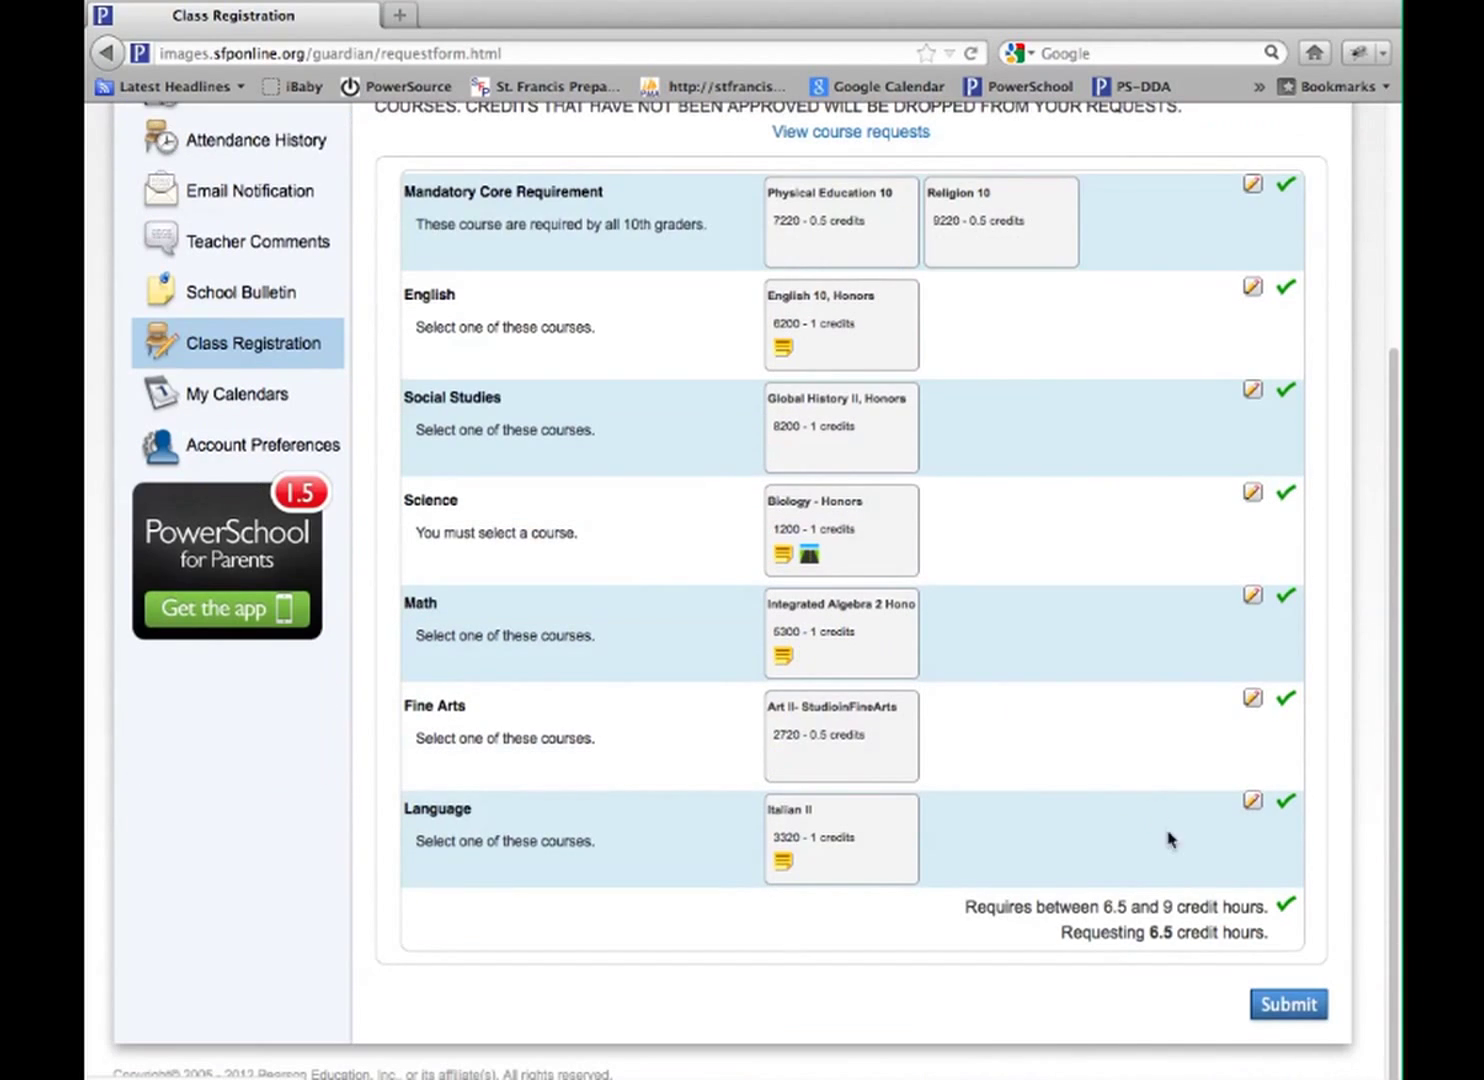
left_click(1284, 1004)
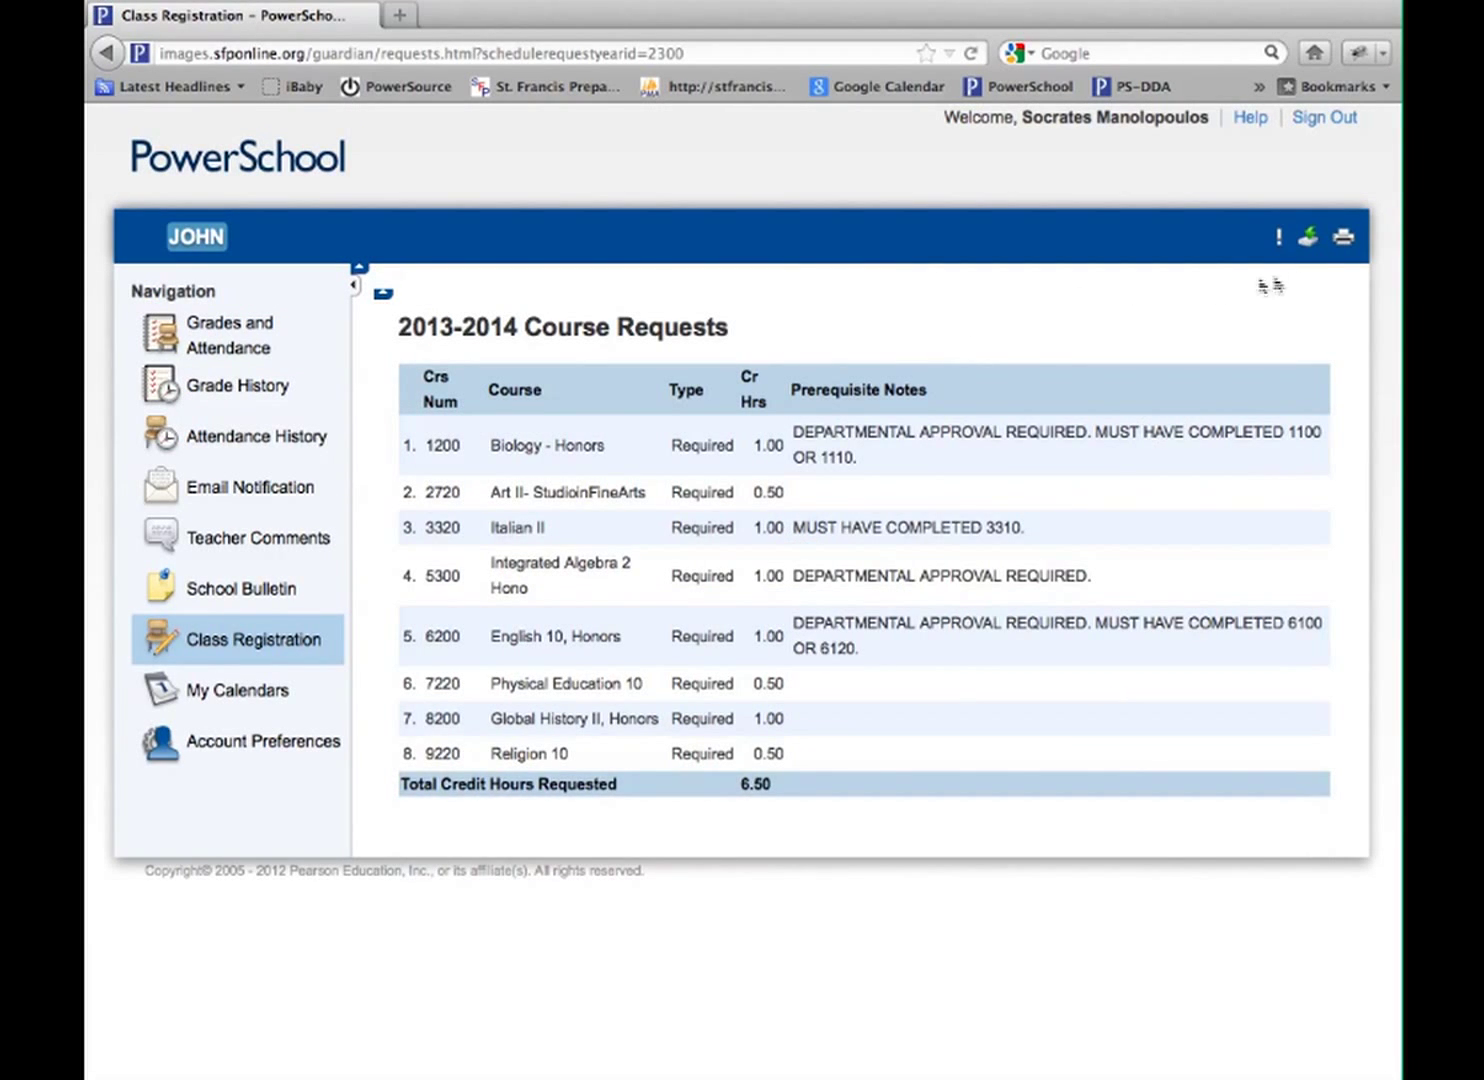
Print the updated Course Requests summary, 1 copy of all pages
left_click(1350, 246)
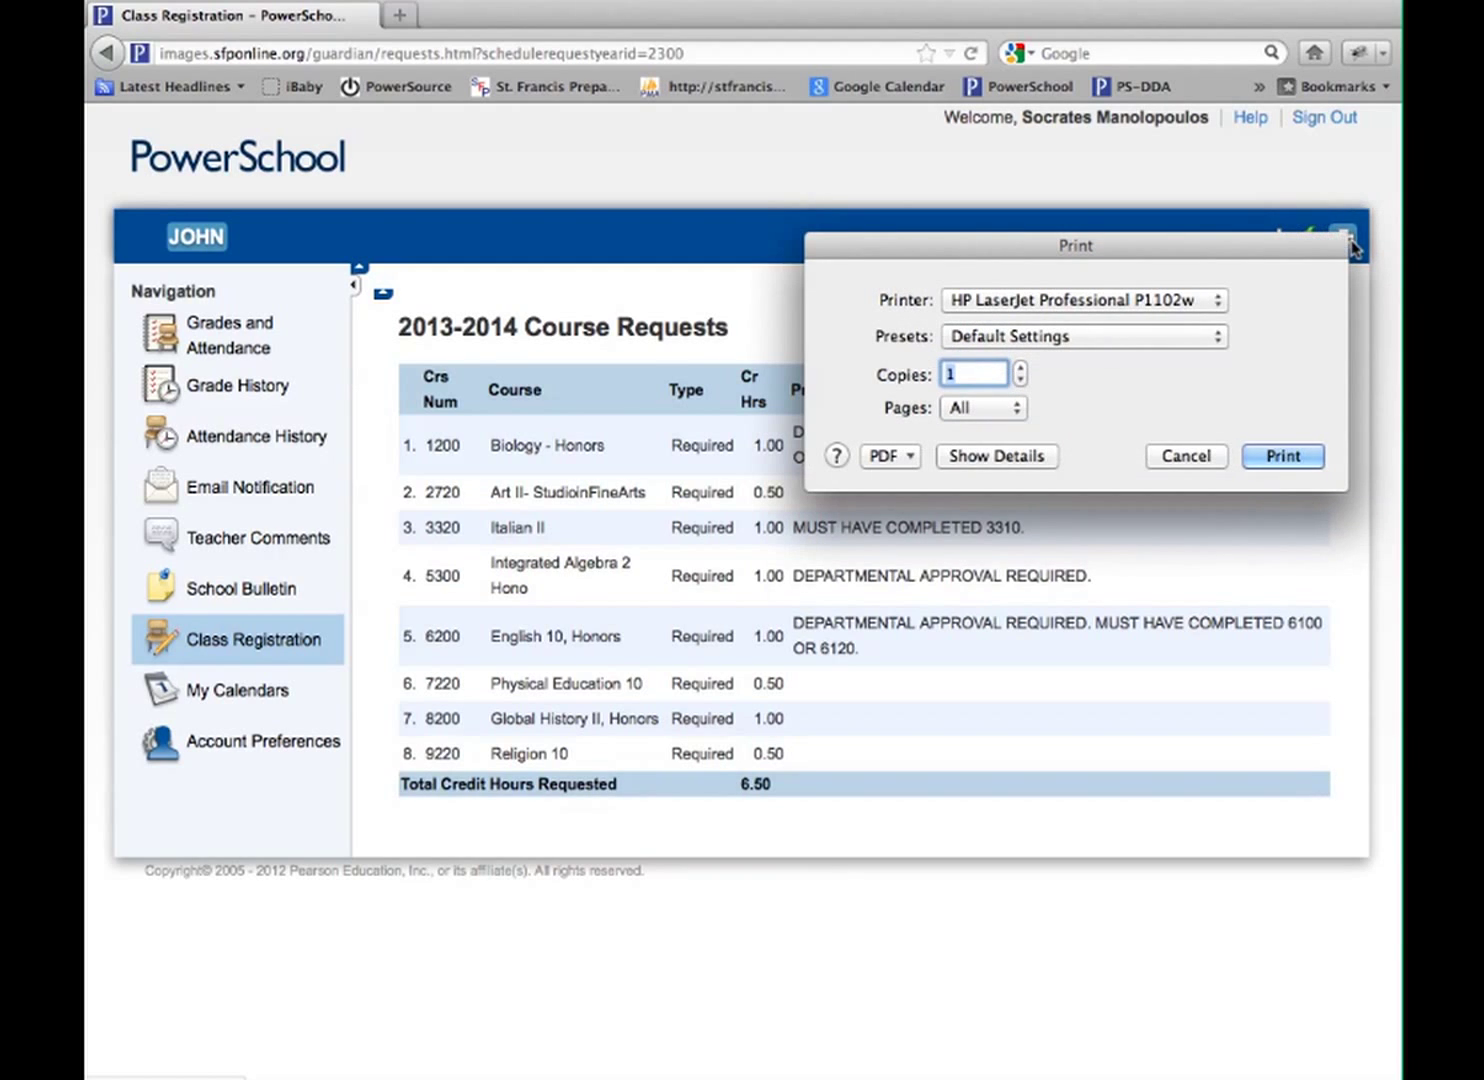
left_click(1304, 455)
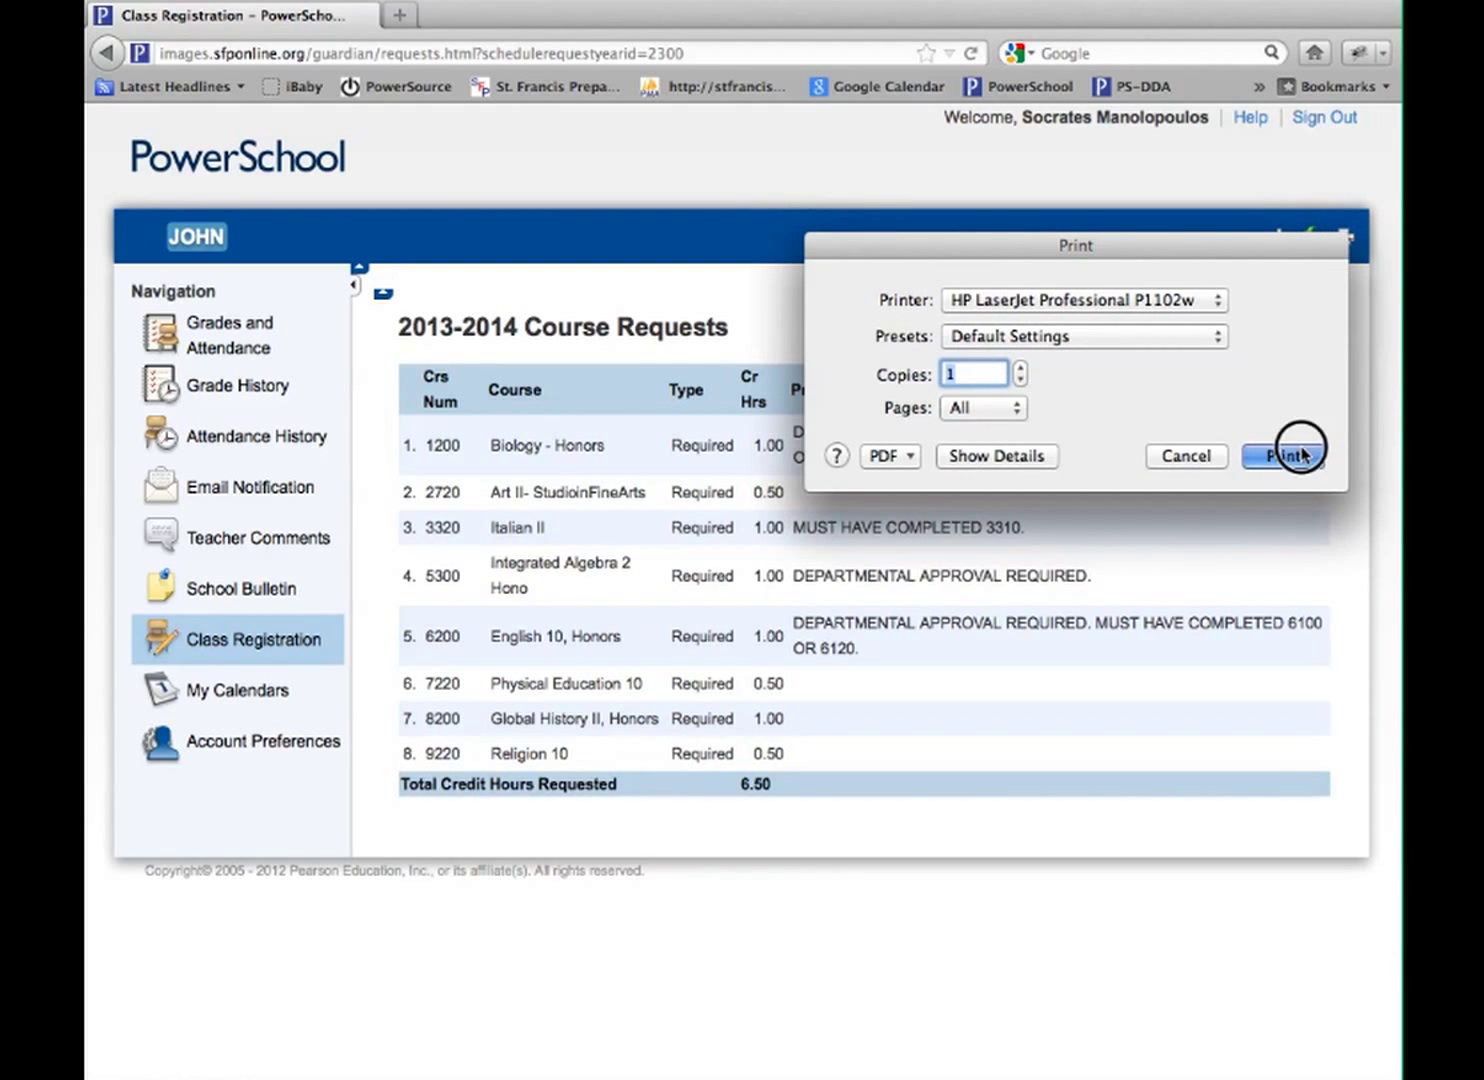